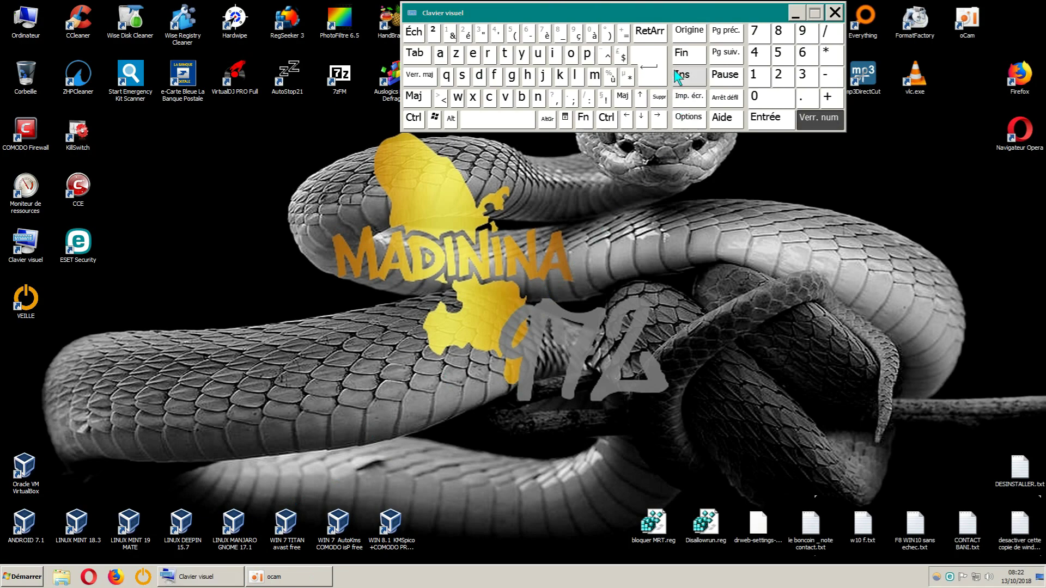
left_click_drag(700, 18, 759, 71)
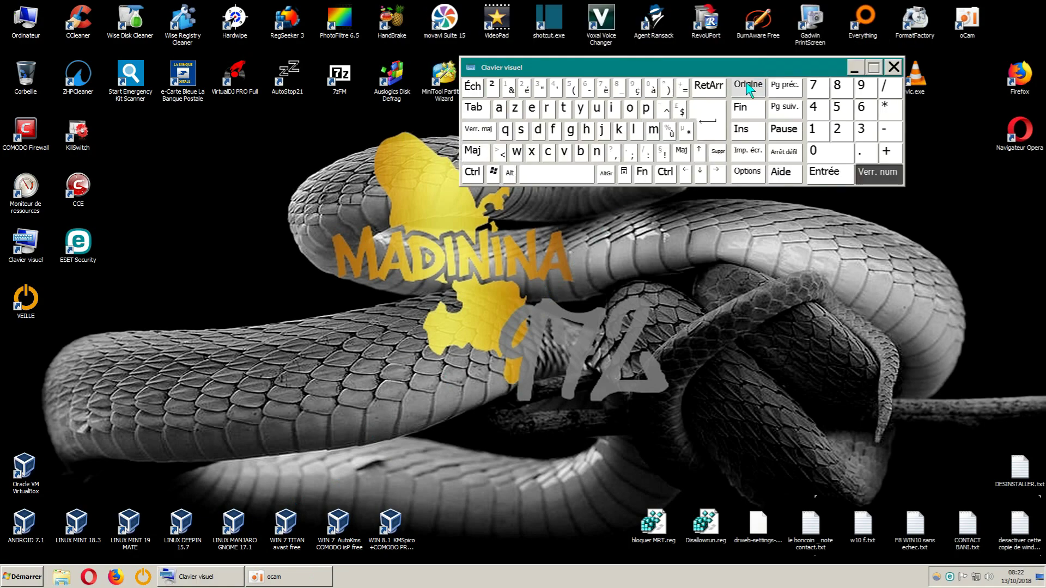
left_click_drag(661, 65, 667, 79)
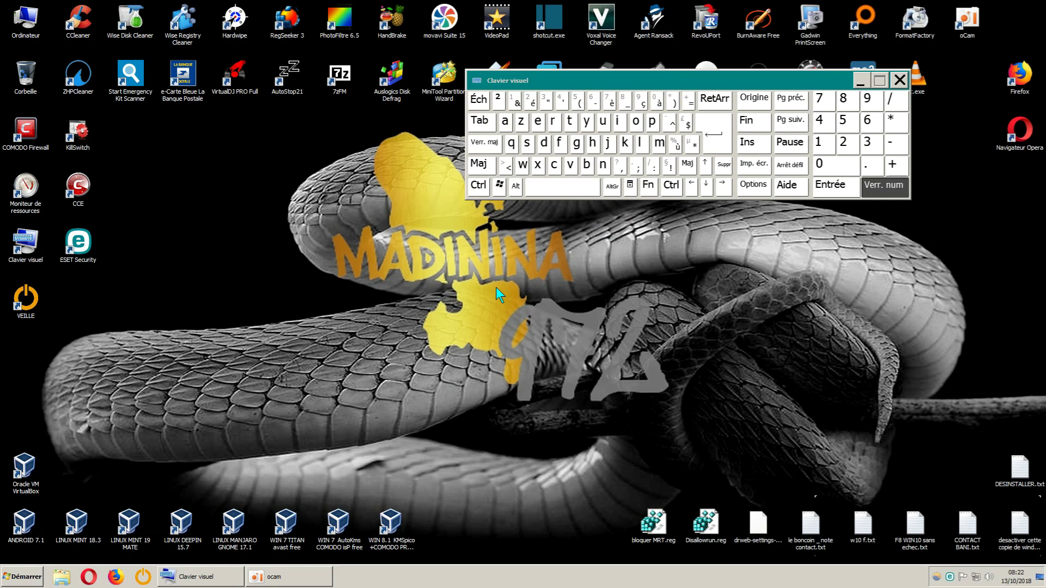
left_click(664, 84)
left_click_drag(665, 85, 607, 79)
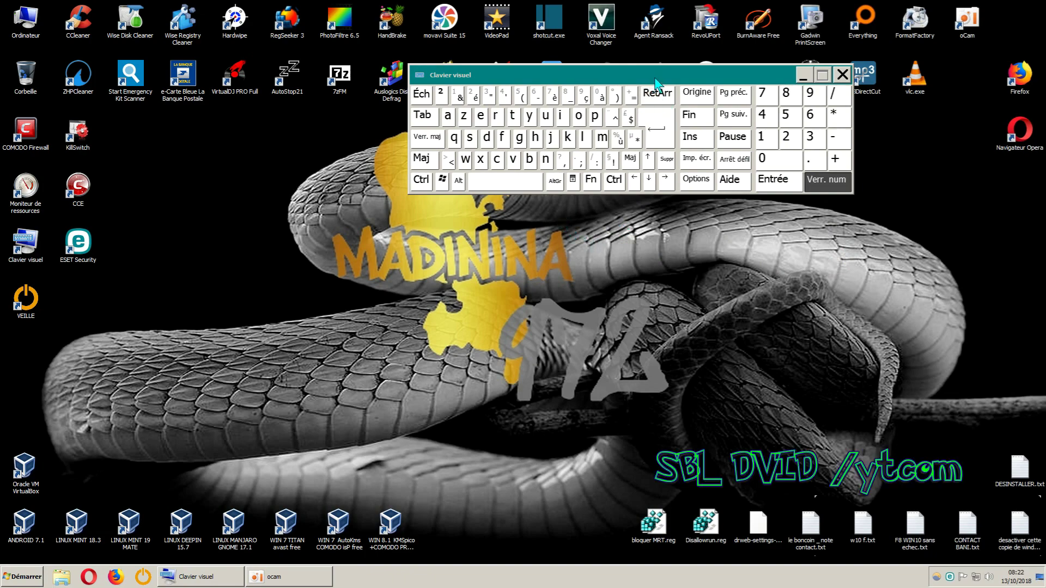
left_click_drag(661, 78, 687, 72)
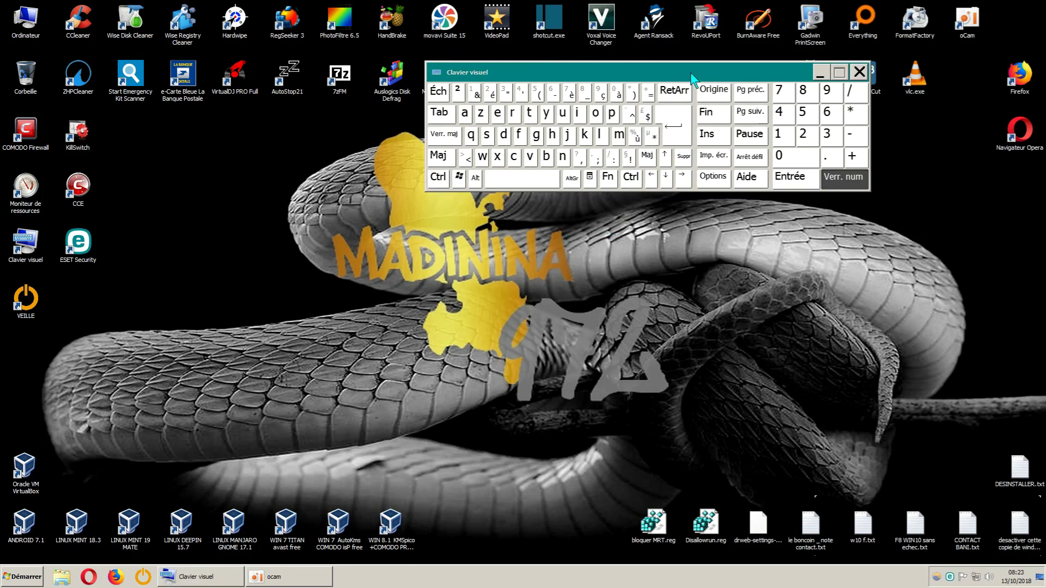
left_click_drag(692, 79, 615, 99)
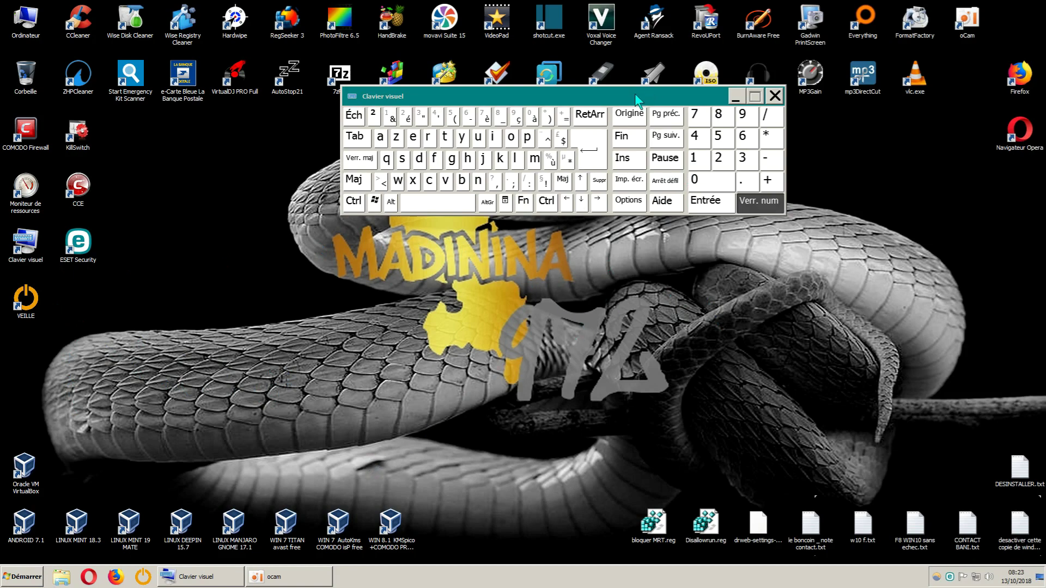
left_click_drag(637, 101, 630, 104)
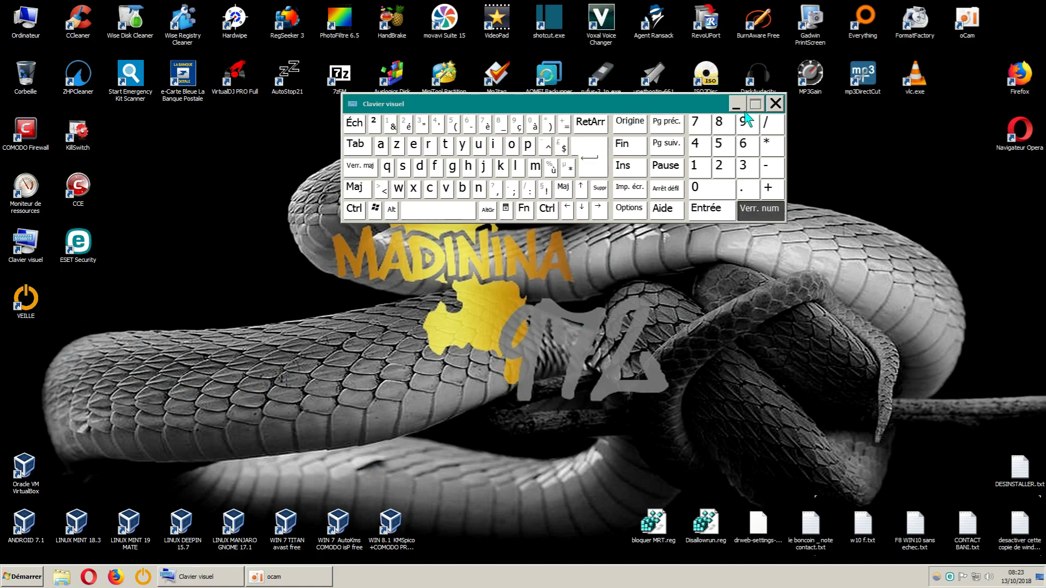
left_click(734, 98)
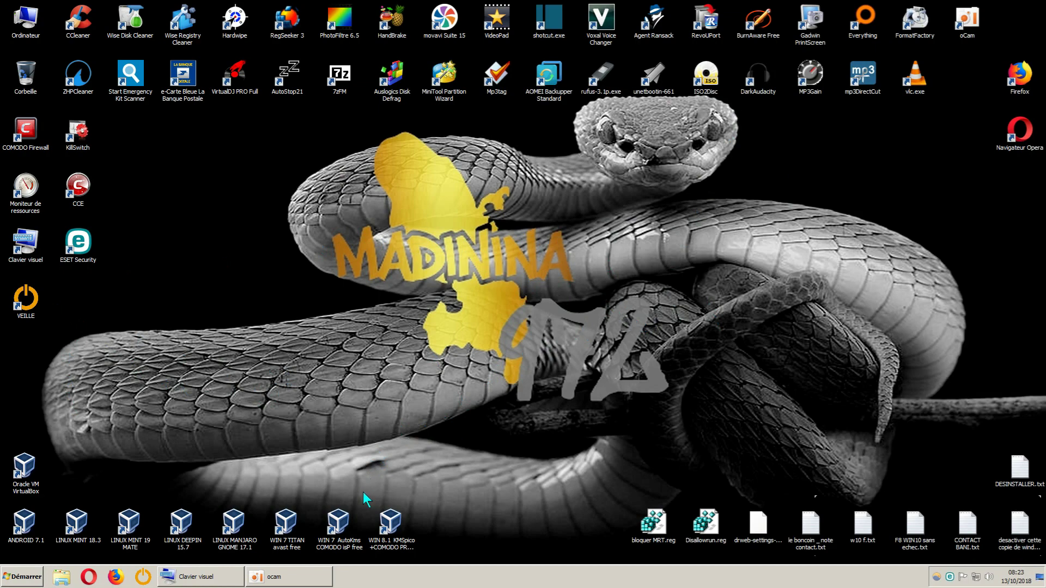
left_click(220, 577)
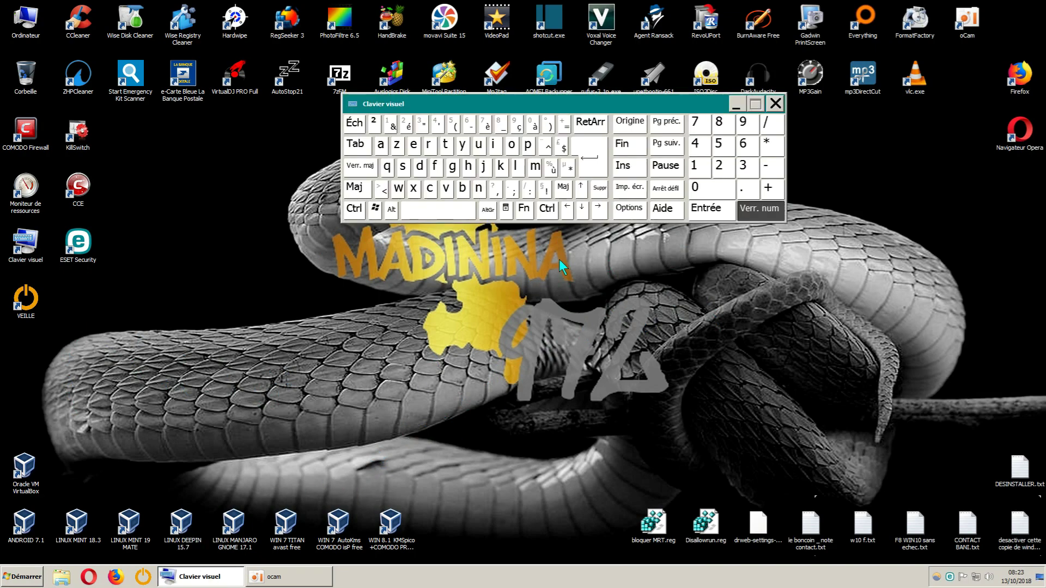
left_click_drag(636, 100, 587, 140)
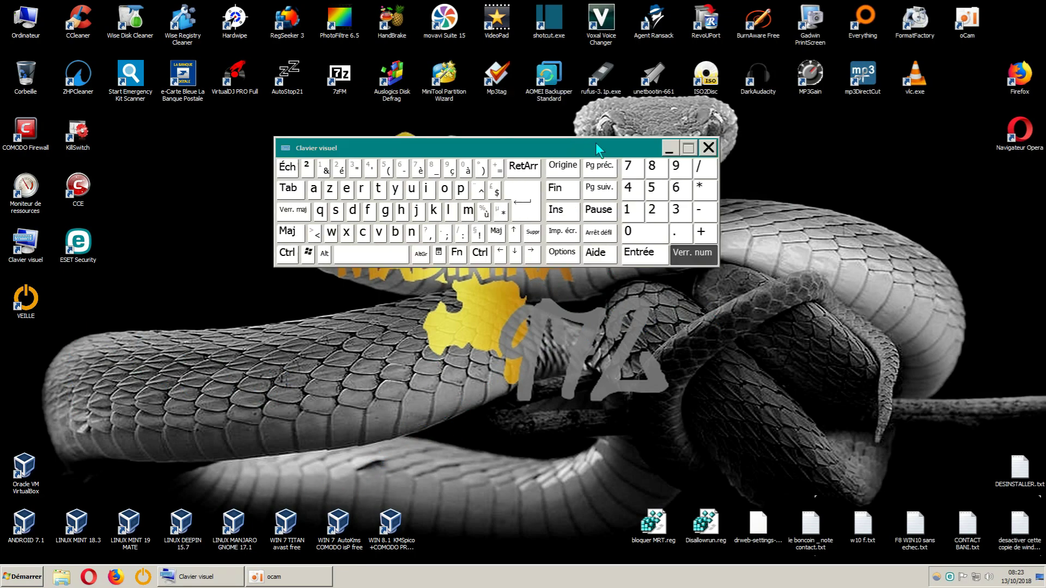
left_click(670, 148)
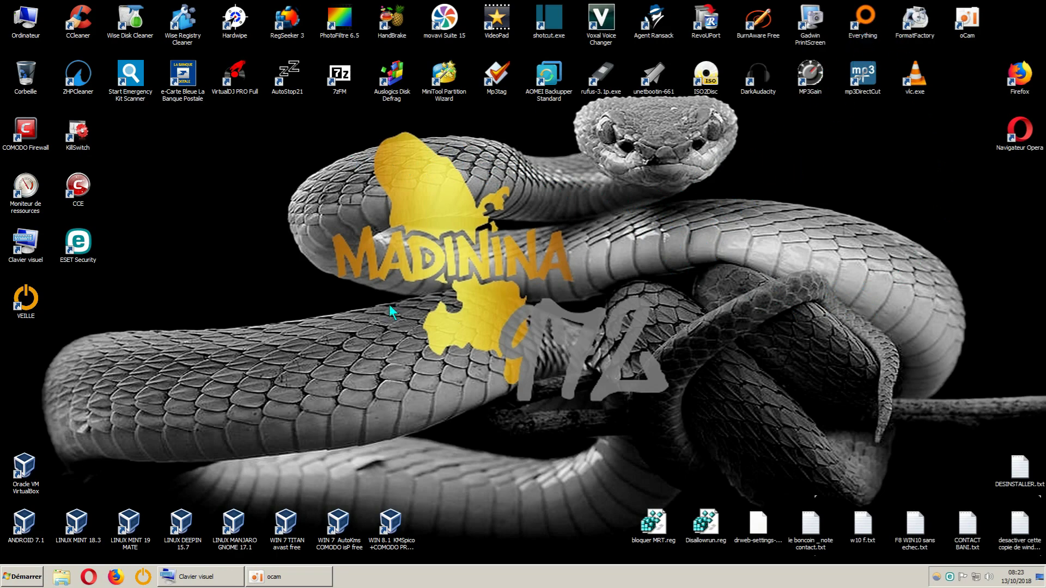
left_click(212, 576)
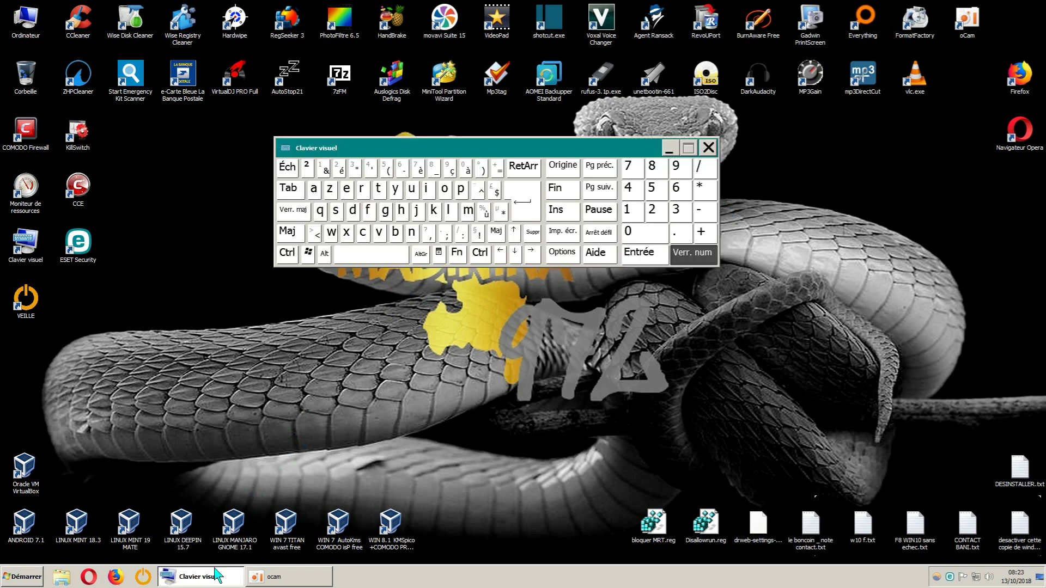
Step: Minimize the on-screen keyboard window to clear the desktop
left_click_drag(591, 151, 681, 144)
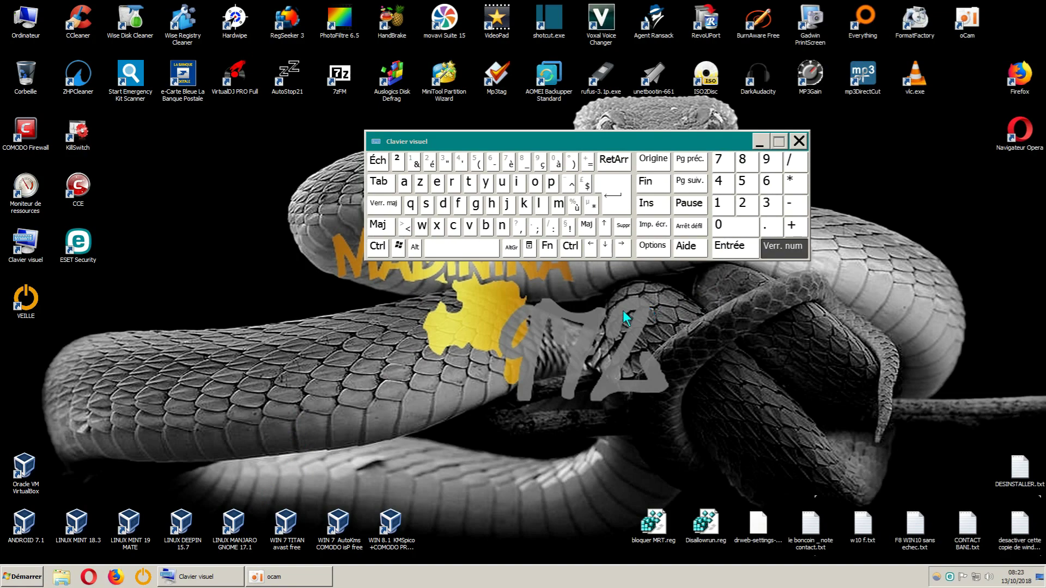
left_click(760, 142)
left_click(761, 142)
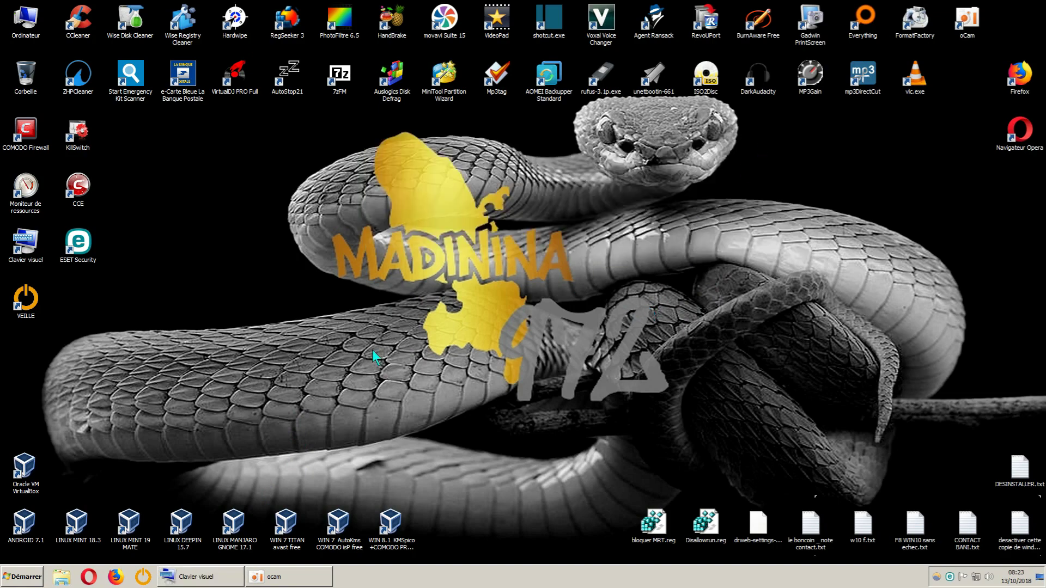
Step: Open the properties of the Démarrage folder in the full program list and browse to its target location
left_click(28, 579)
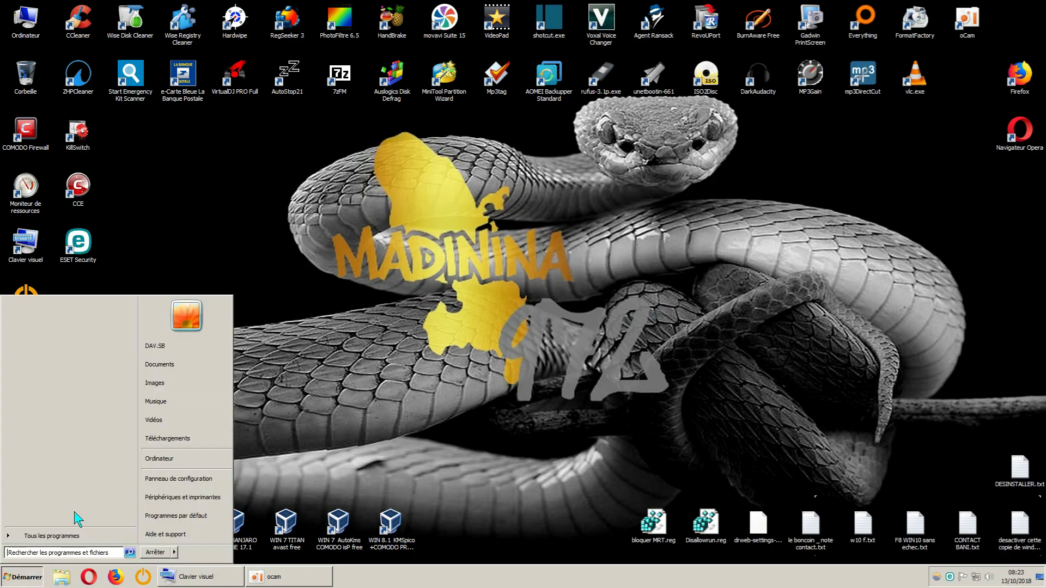
left_click(52, 537)
scroll(79, 485, "down", 3)
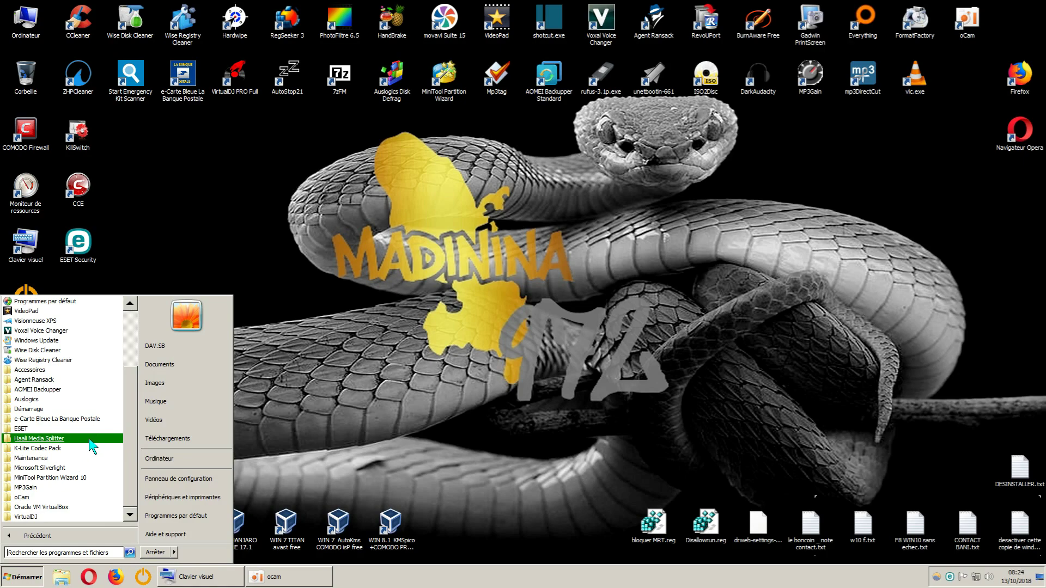
right_click(37, 414)
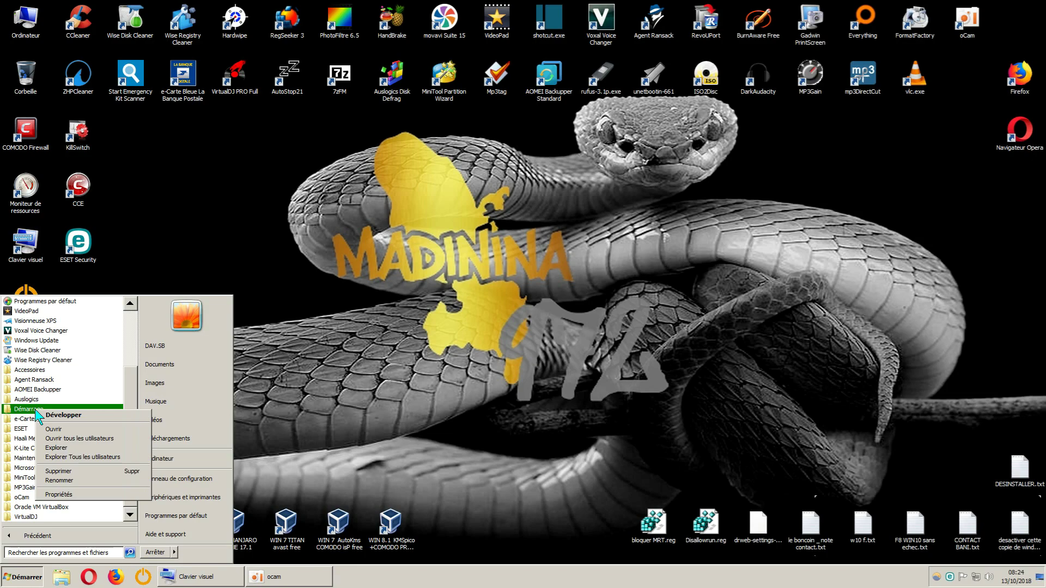
left_click(60, 494)
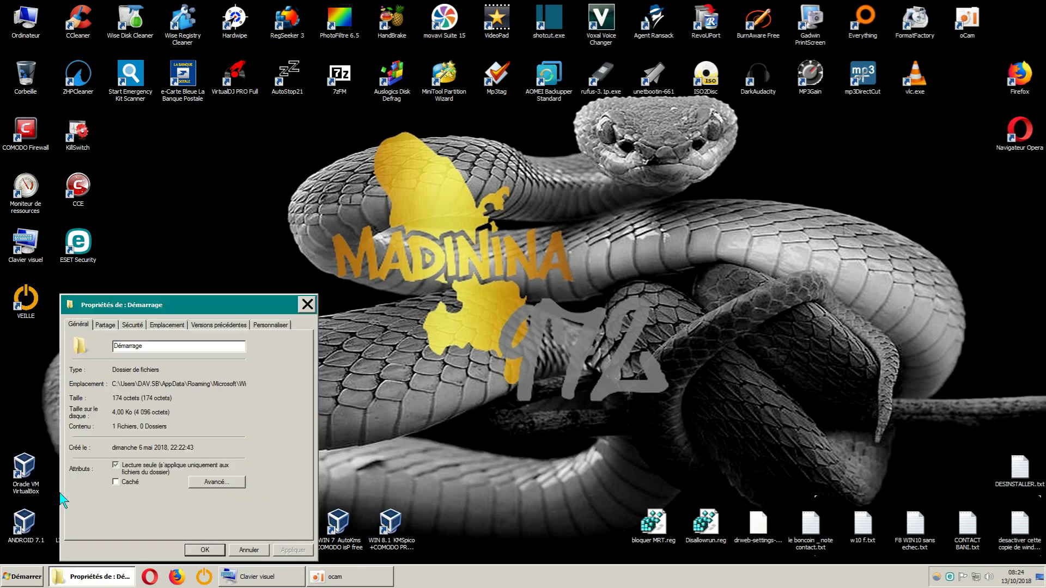
left_click(168, 325)
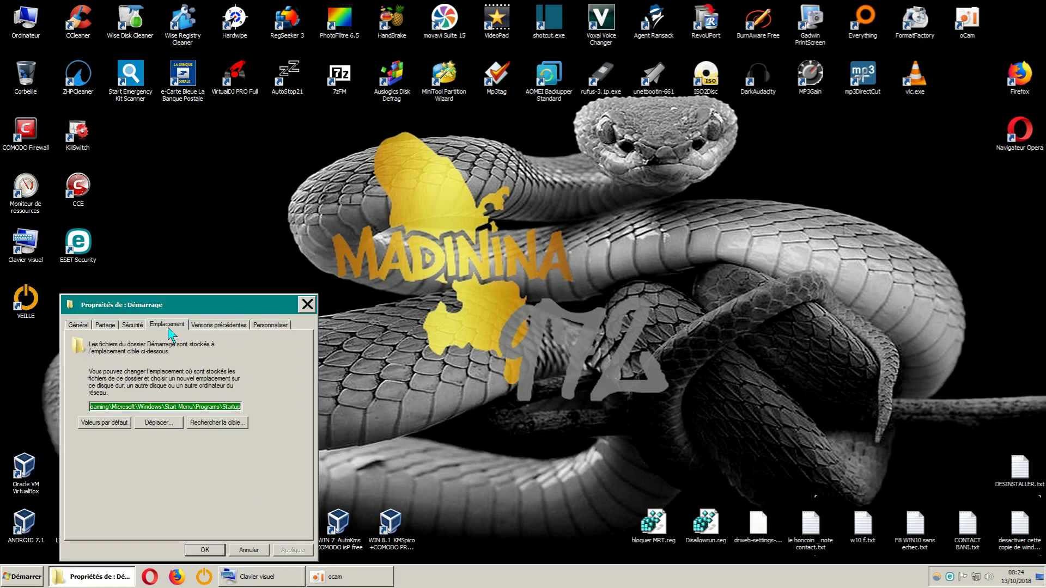
left_click(214, 424)
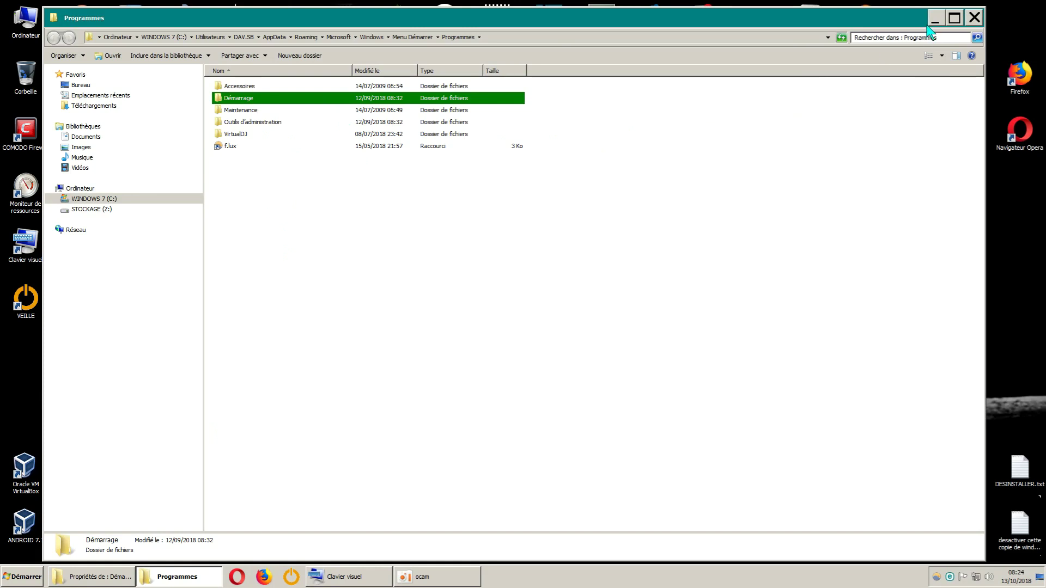
Step: Shrink the Programmes window, place it beside the Démarrage properties dialog, and open the Démarrage folder in it
left_click_drag(795, 6, 795, 125)
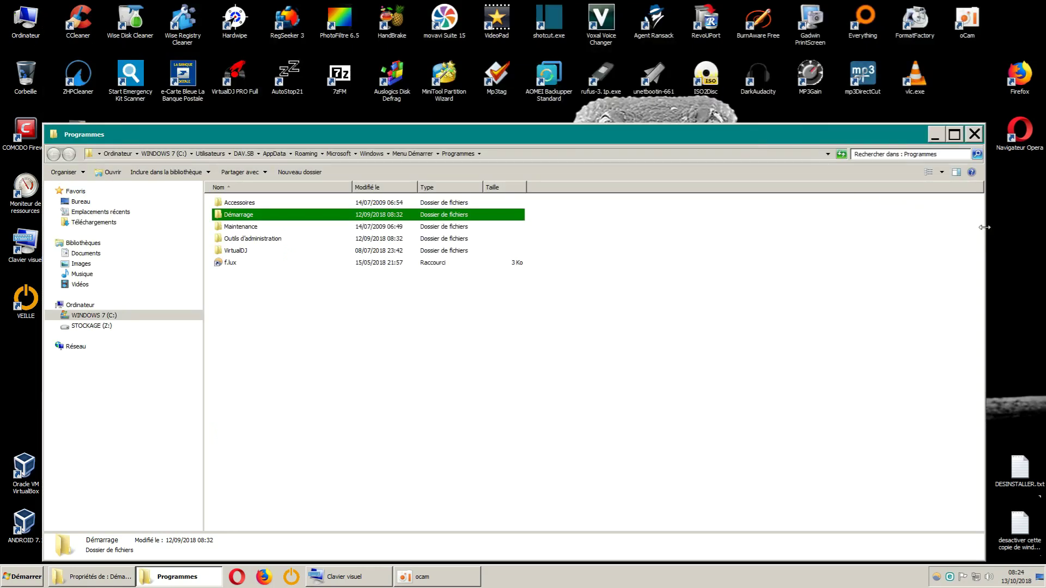
left_click_drag(985, 228, 645, 240)
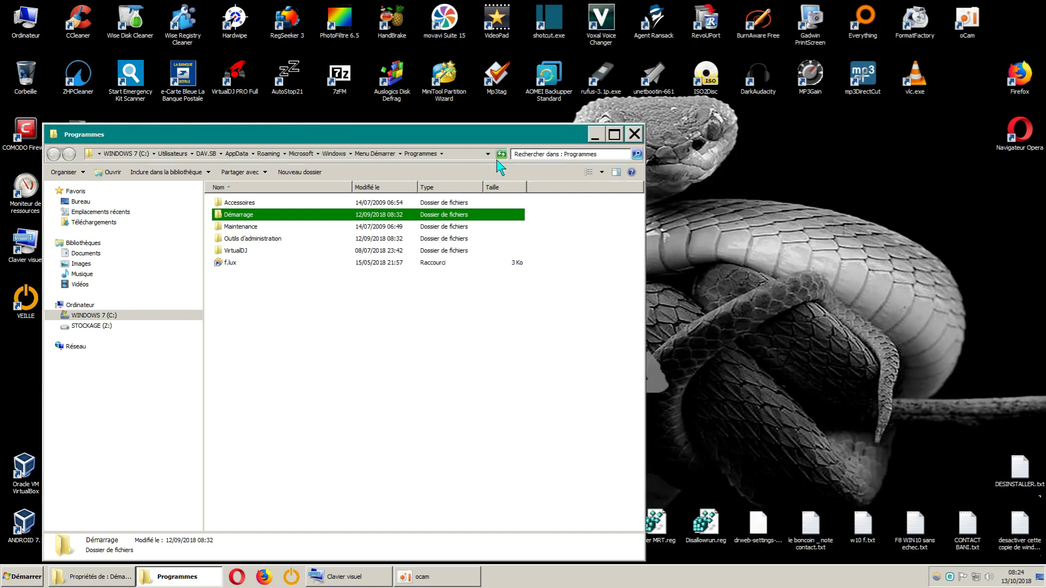
left_click_drag(483, 134, 915, 130)
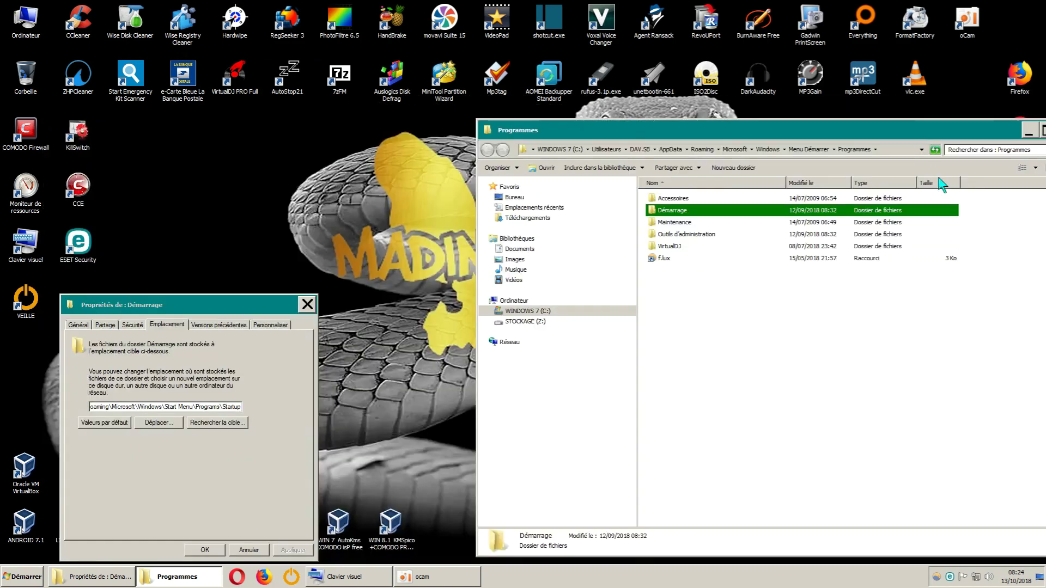
double_click(675, 210)
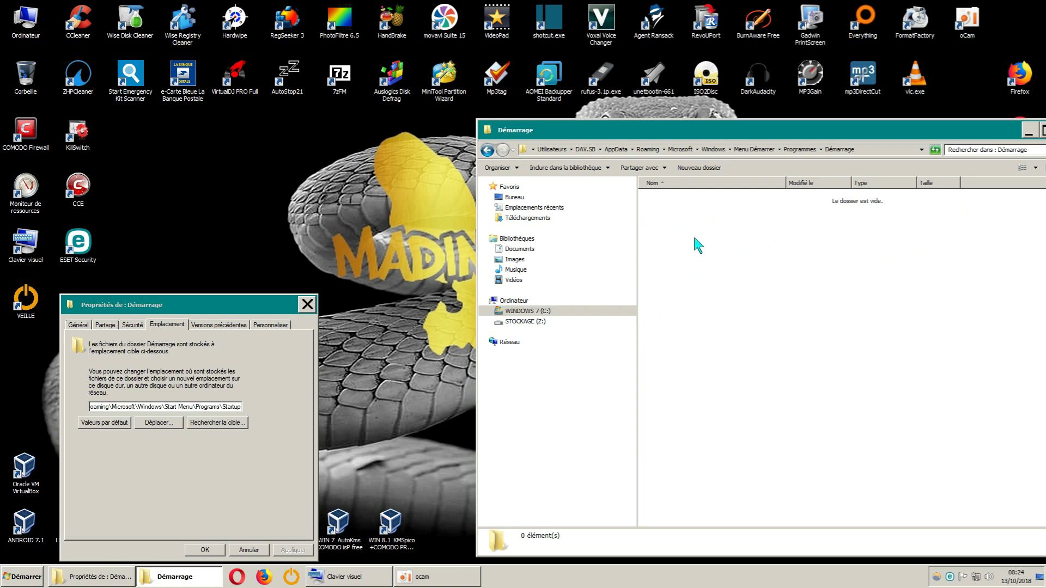
Step: Open a second Explorer window and browse the WINDOWS 7 (C:) drive to the Windows\System32 folder
double_click(30, 30)
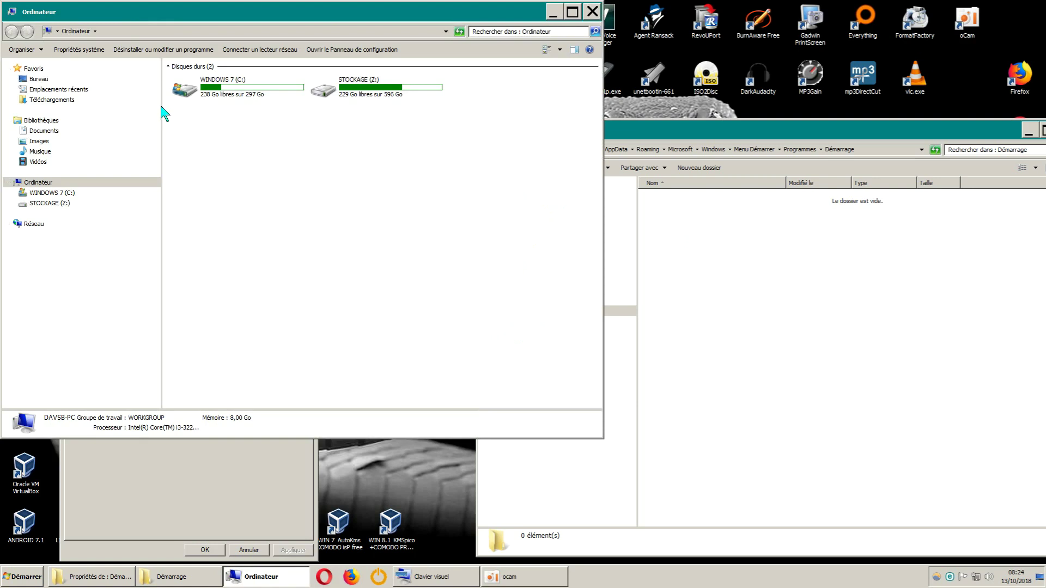
left_click(223, 98)
double_click(222, 97)
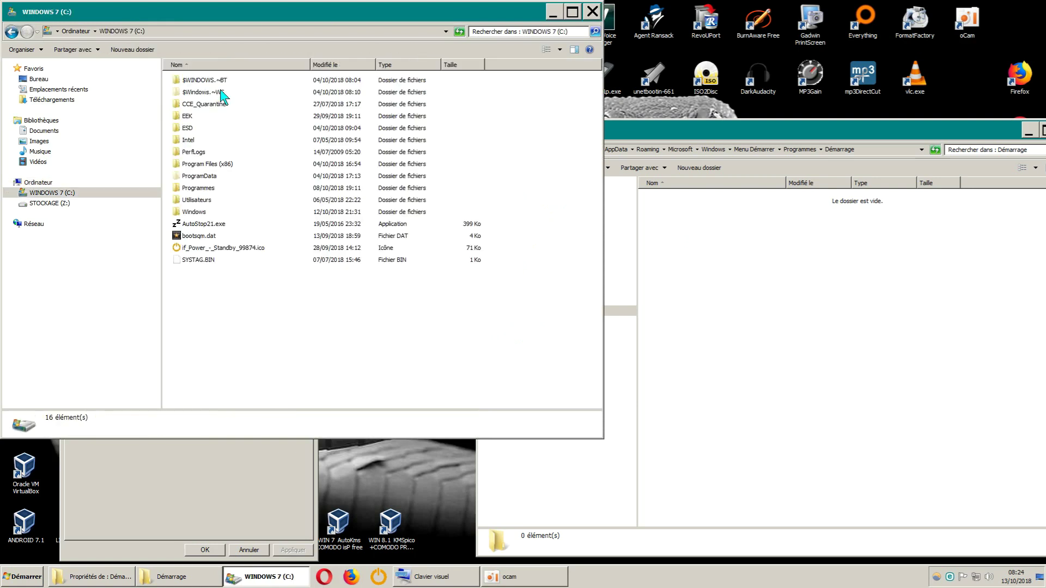
left_click(14, 32)
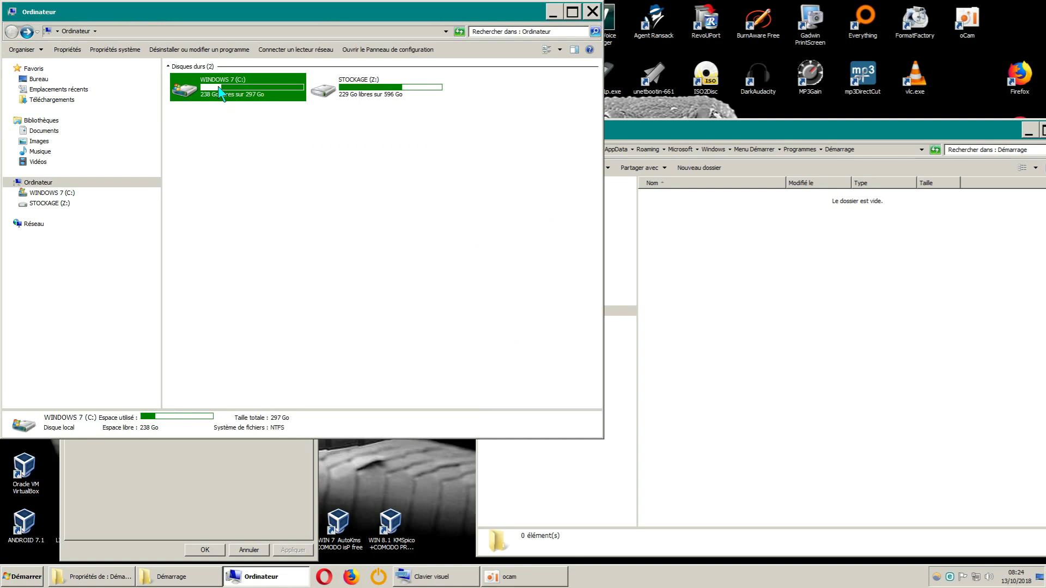
double_click(218, 86)
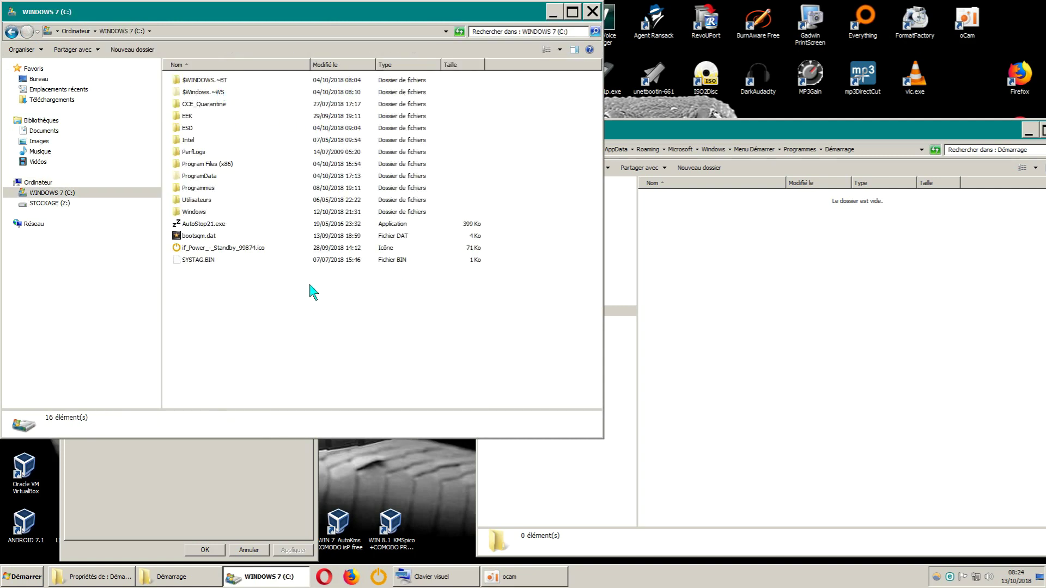
double_click(189, 212)
scroll(305, 264, "down", 8)
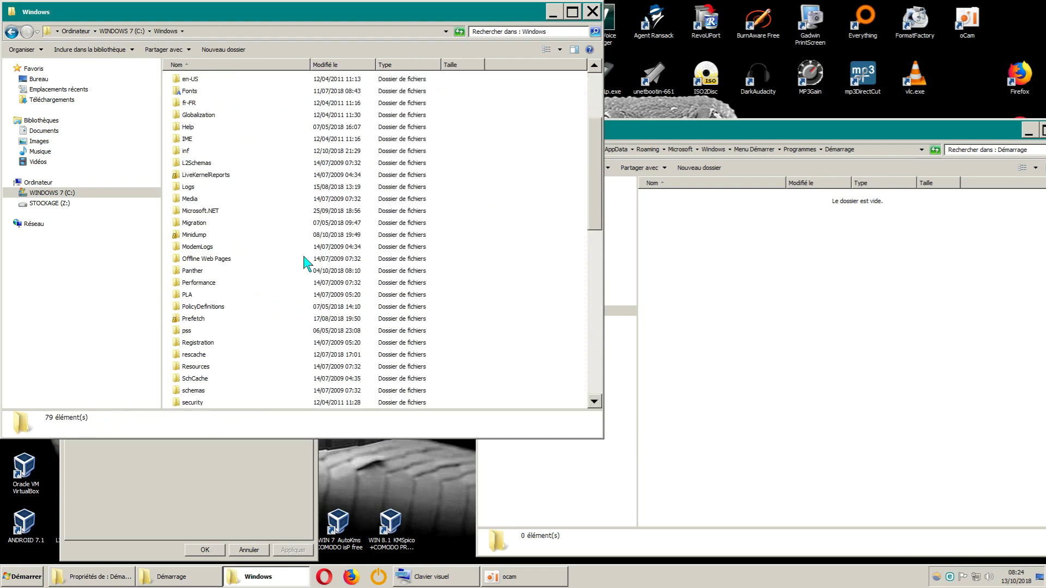
scroll(305, 265, "down", 2)
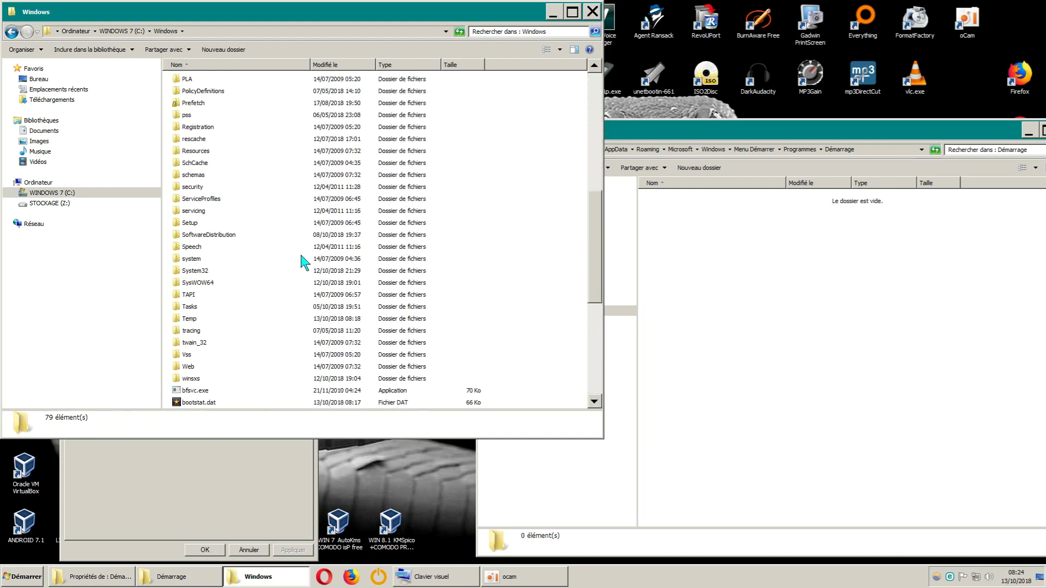
double_click(195, 271)
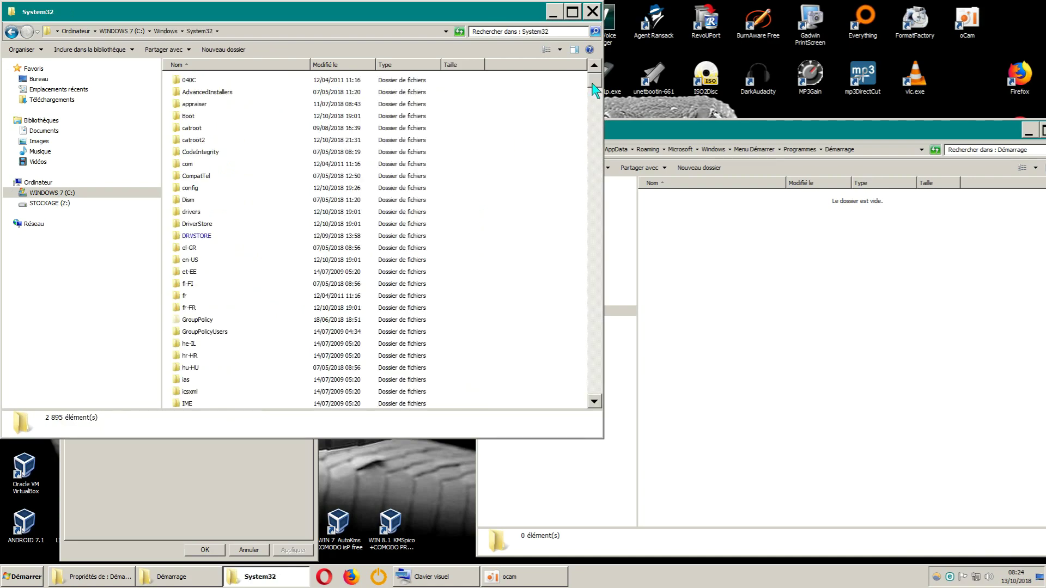
Step: Copy osk.exe from the System32 folder into the empty Démarrage folder and close the System32 window
left_click_drag(595, 90, 597, 318)
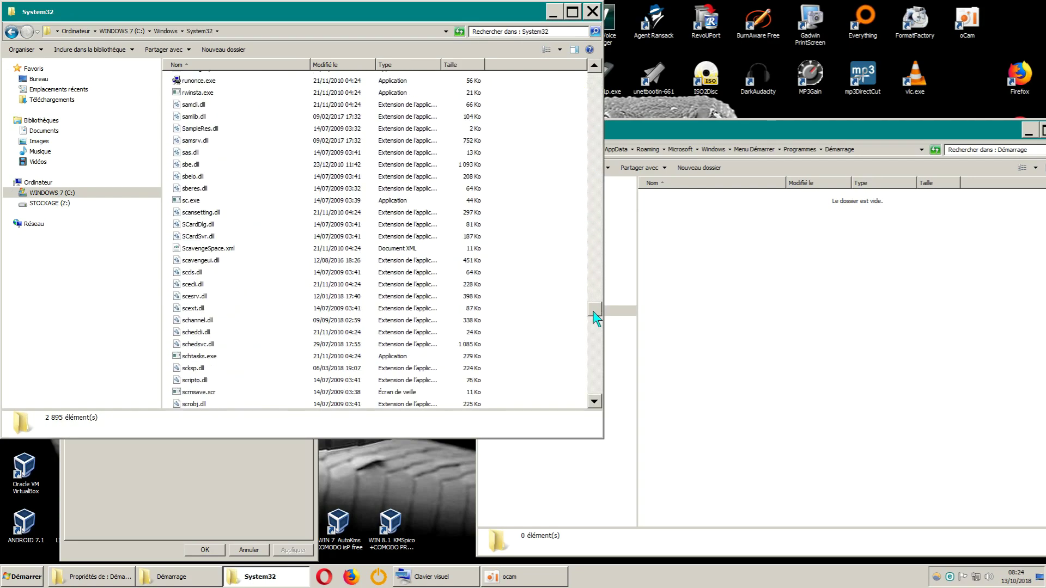
scroll(276, 234, "up", 15)
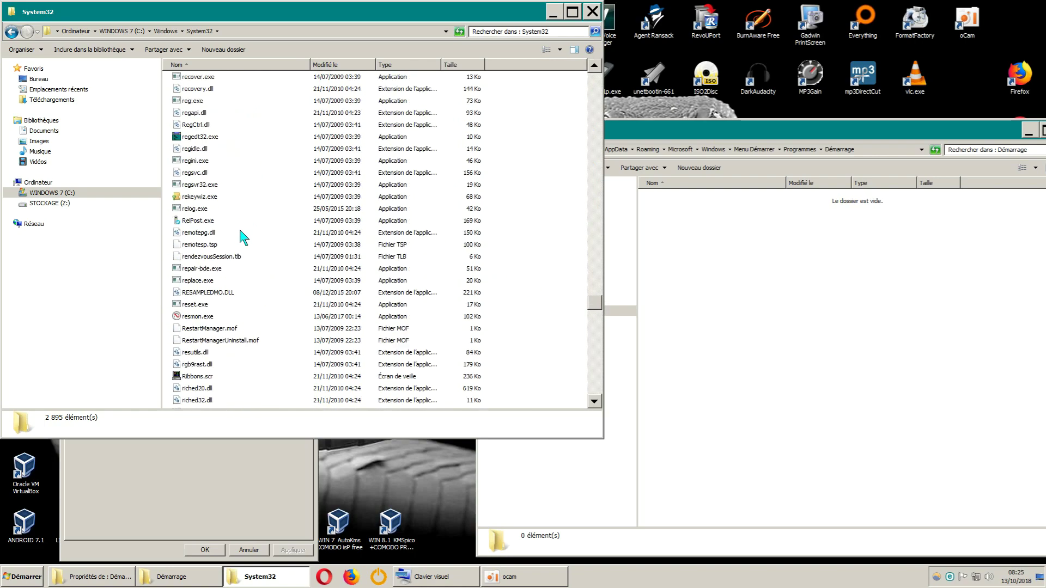
scroll(243, 237, "up", 8)
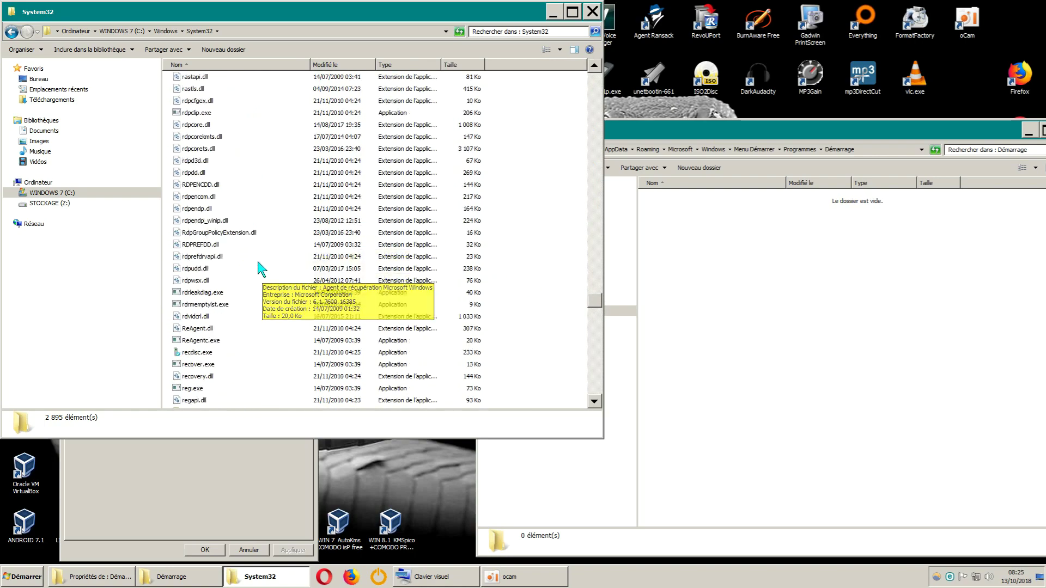
scroll(262, 269, "up", 20)
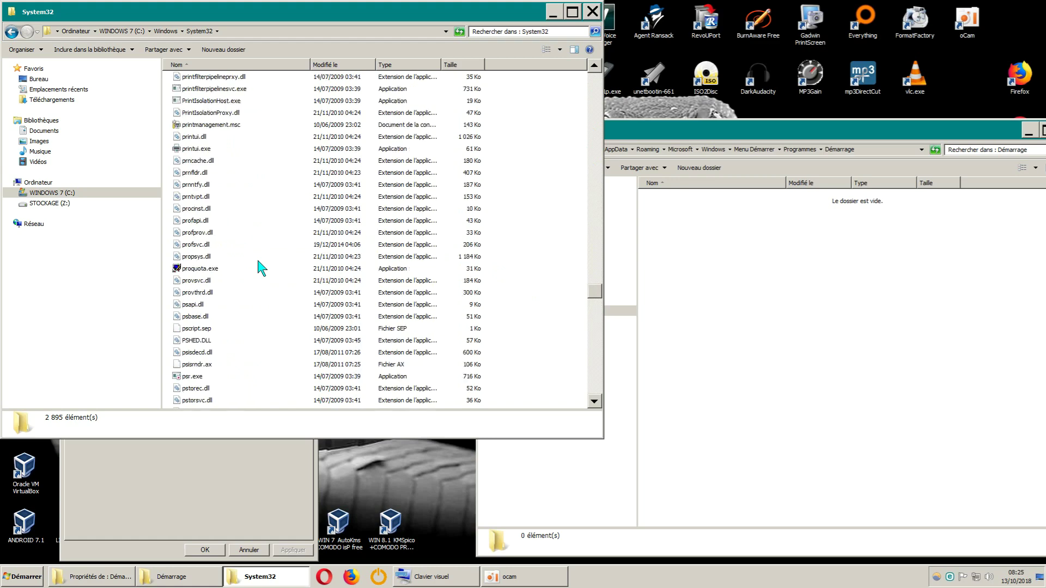
scroll(262, 268, "up", 20)
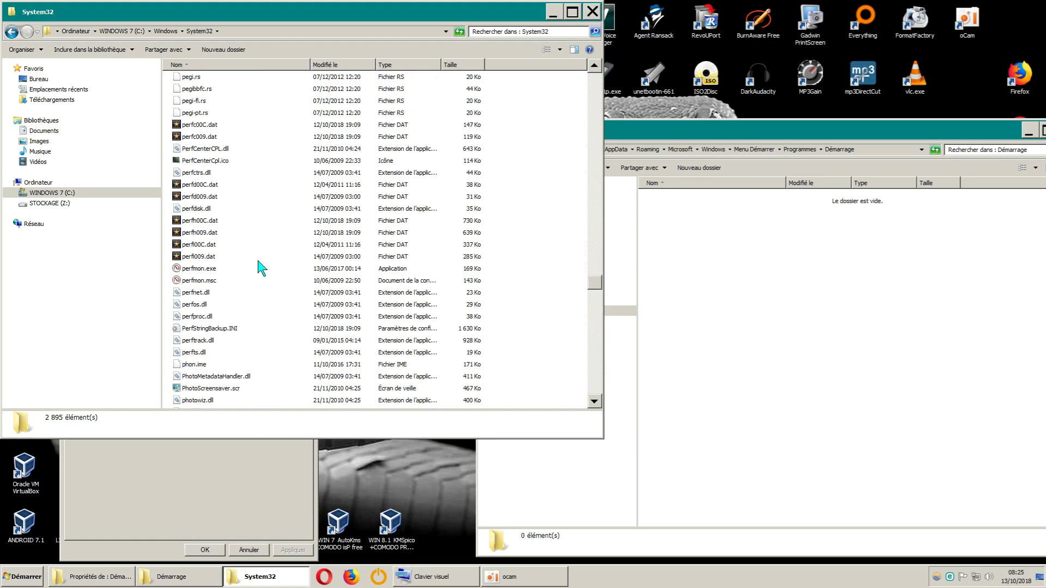
scroll(262, 269, "up", 15)
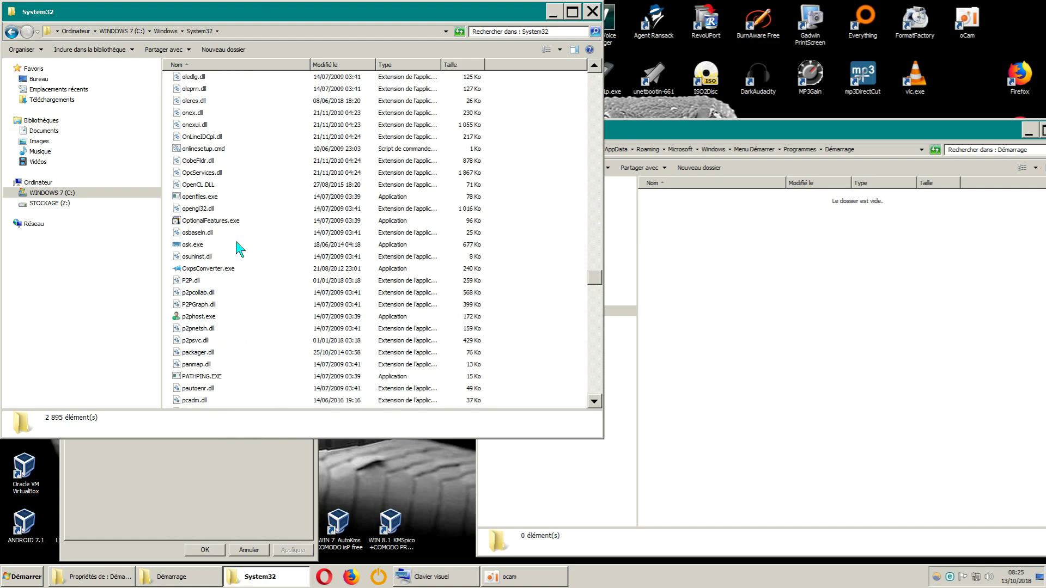
mouse_move(178, 246)
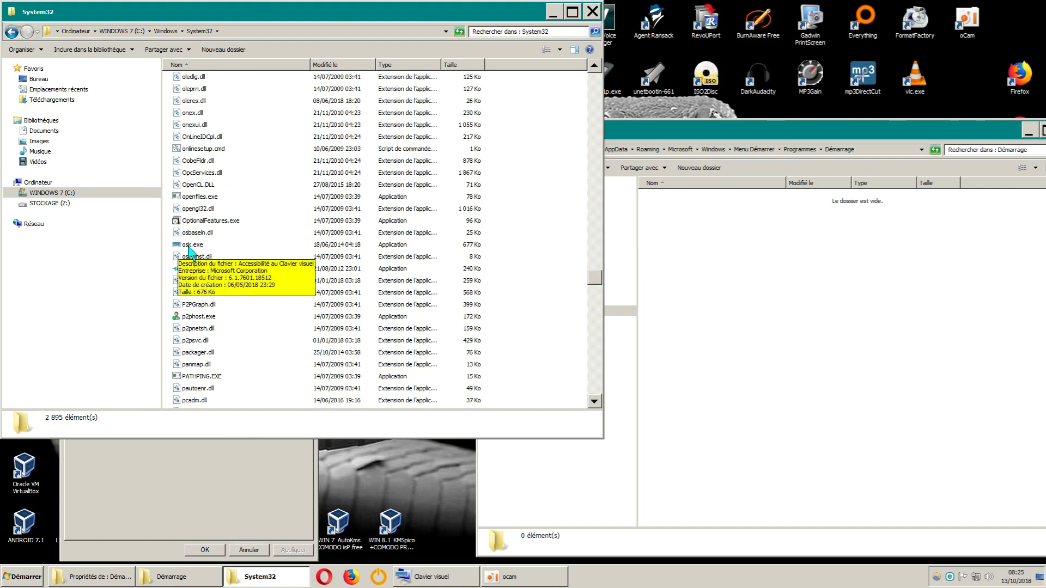
right_click(188, 247)
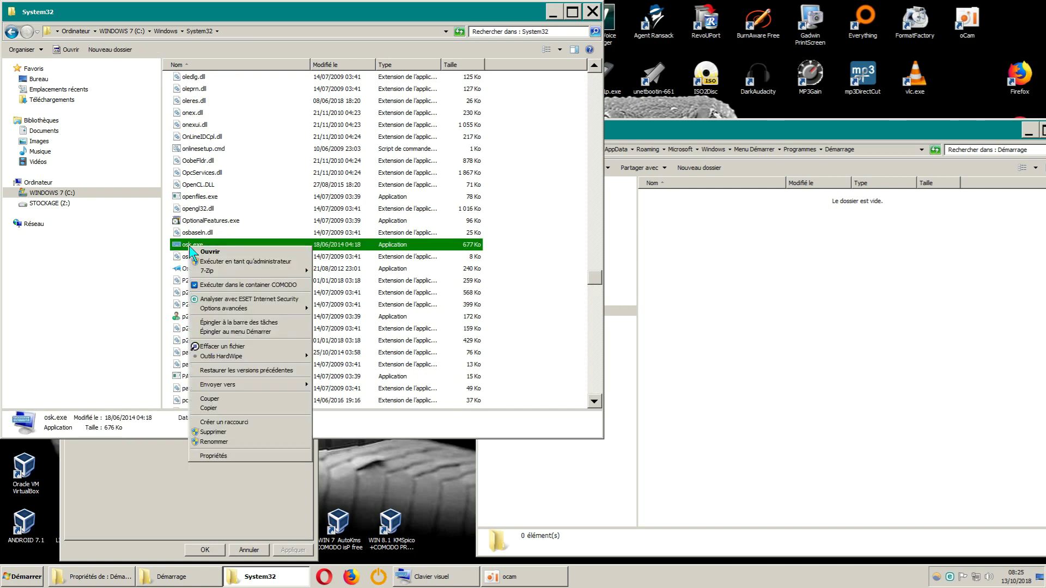
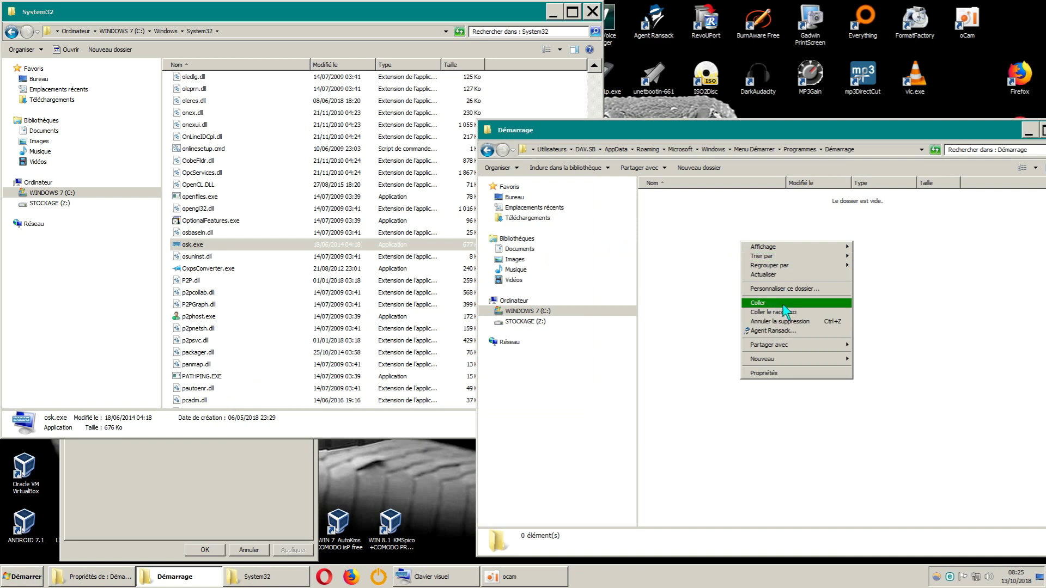
left_click(785, 303)
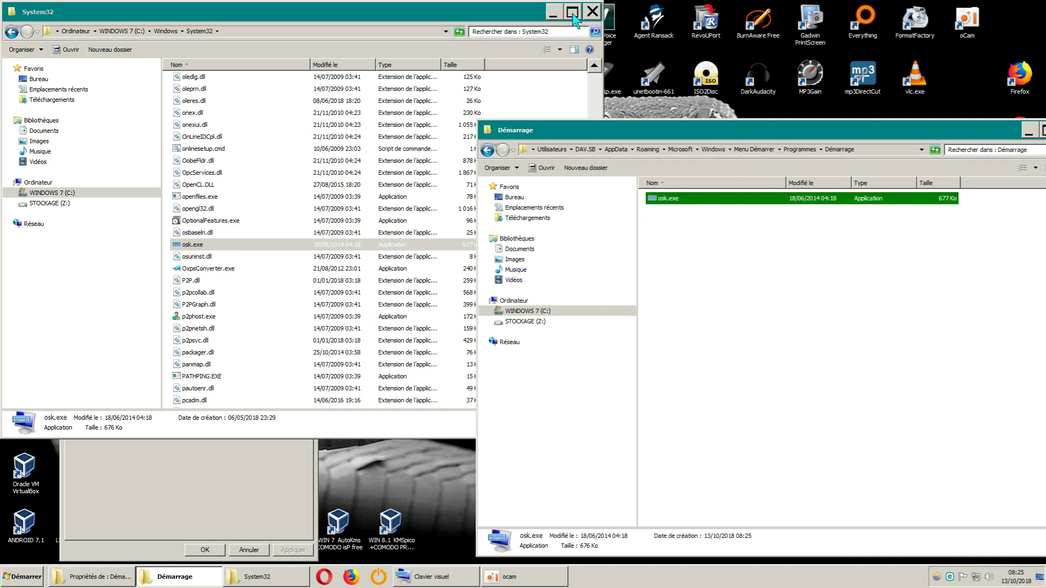
left_click(592, 12)
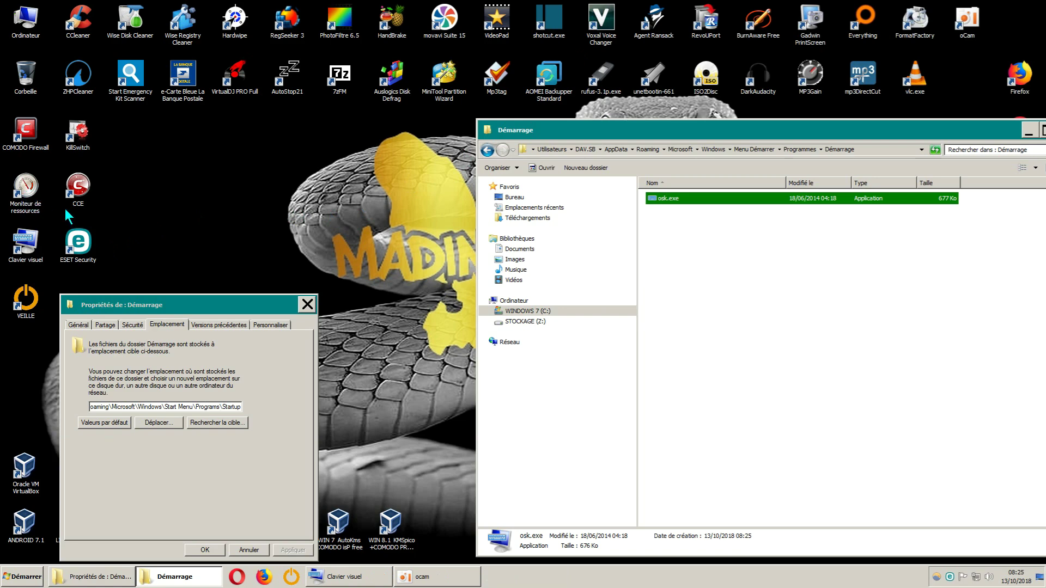
Step: Look at the Envoyer vers destinations offered for osk.exe in the Démarrage folder, including the desktop shortcut option
right_click(666, 199)
mouse_move(724, 349)
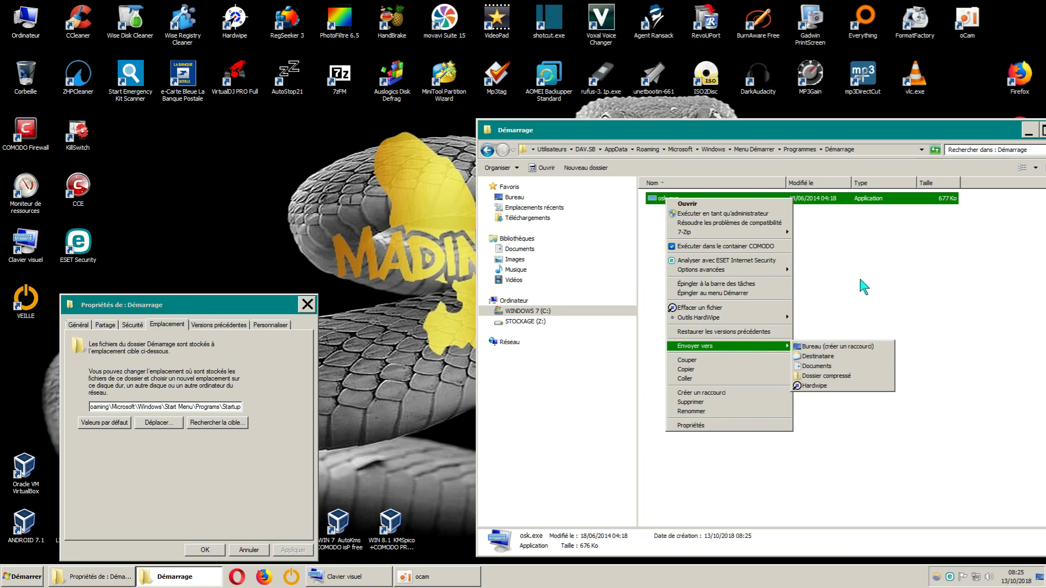
left_click(826, 349)
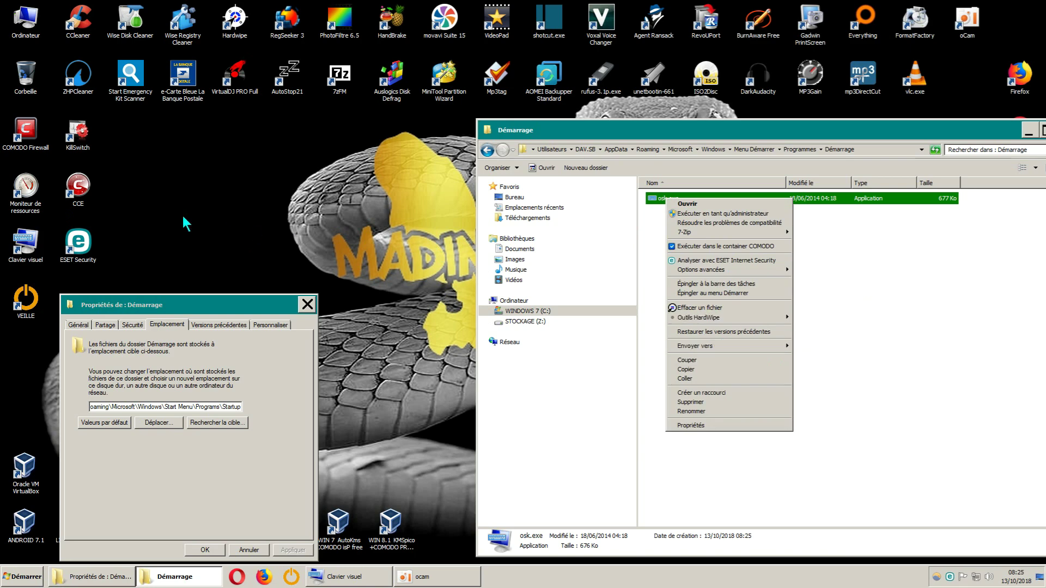
left_click(903, 281)
left_click(902, 282)
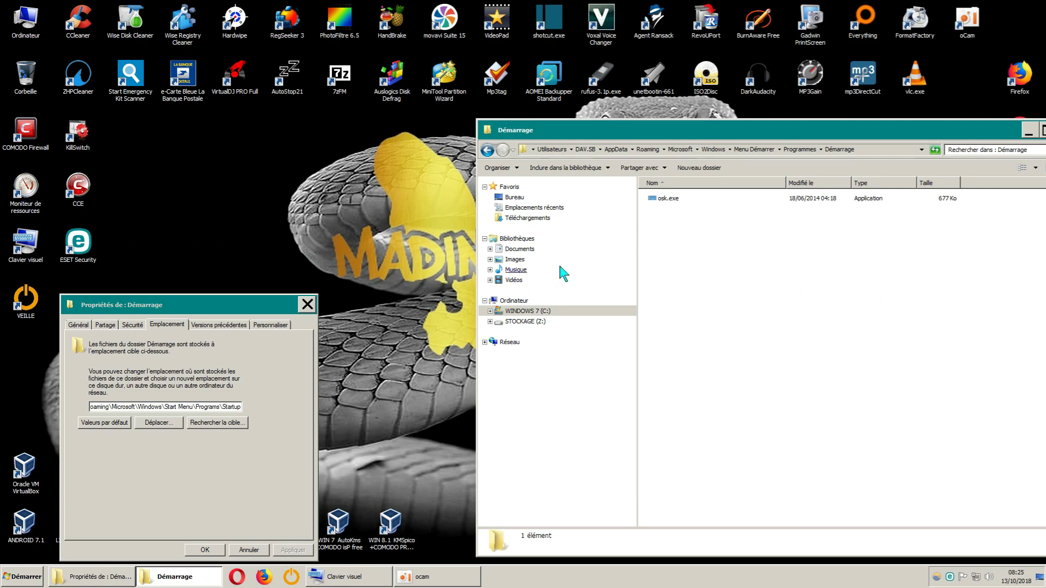
Step: Close the Démarrage properties dialog and the Démarrage folder window
left_click(307, 305)
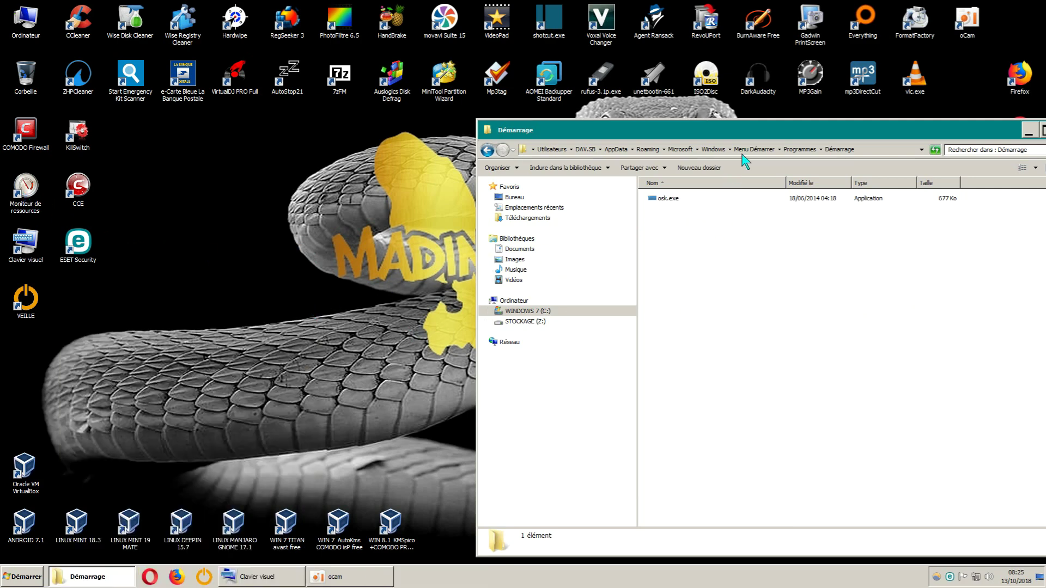
left_click_drag(767, 126, 485, 77)
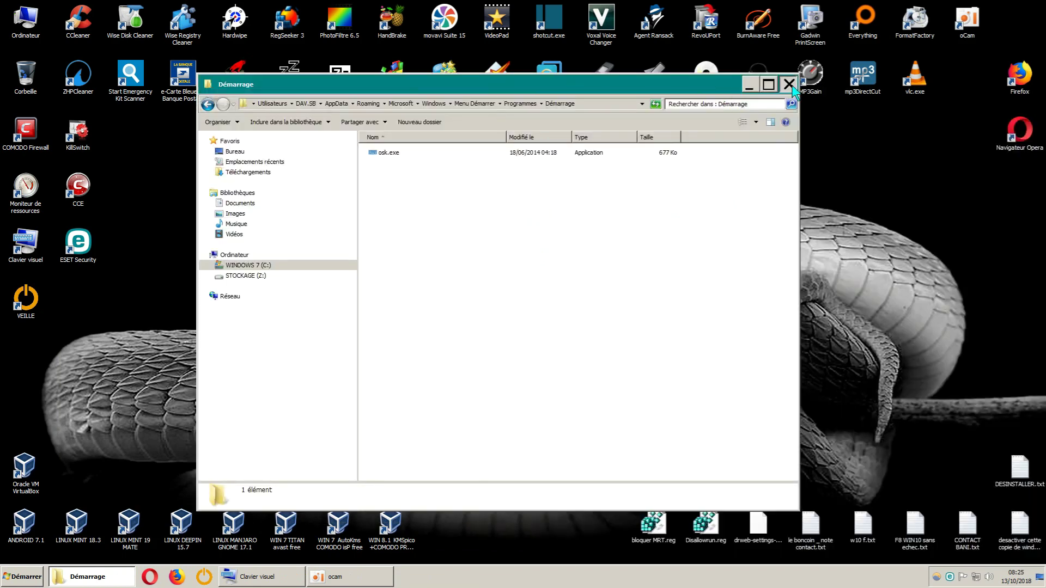
left_click(791, 77)
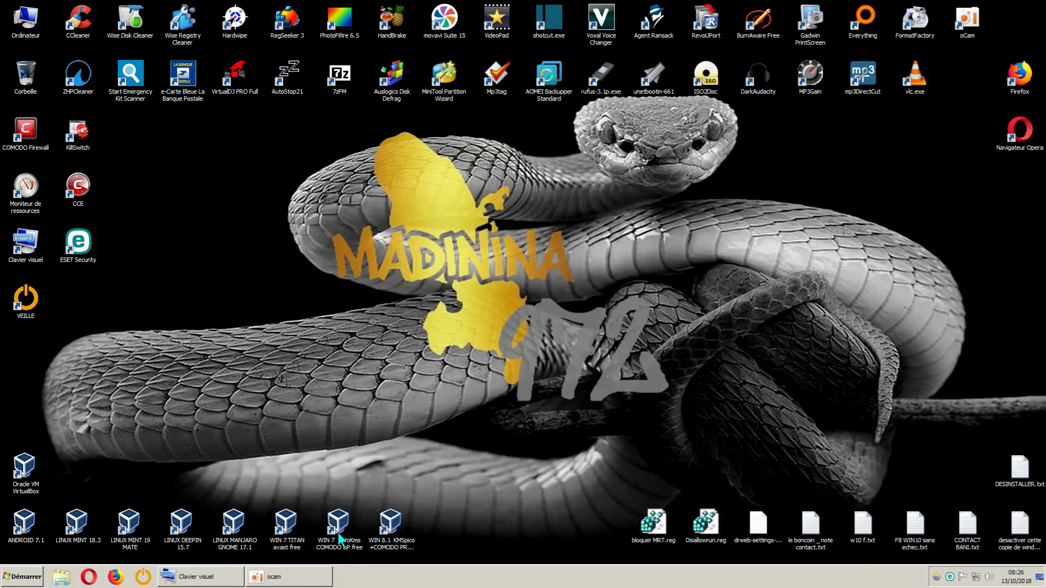
Step: Restore the minimized Clavier visuel window, reposition it on the desktop and make it taller and slightly narrower
left_click(225, 578)
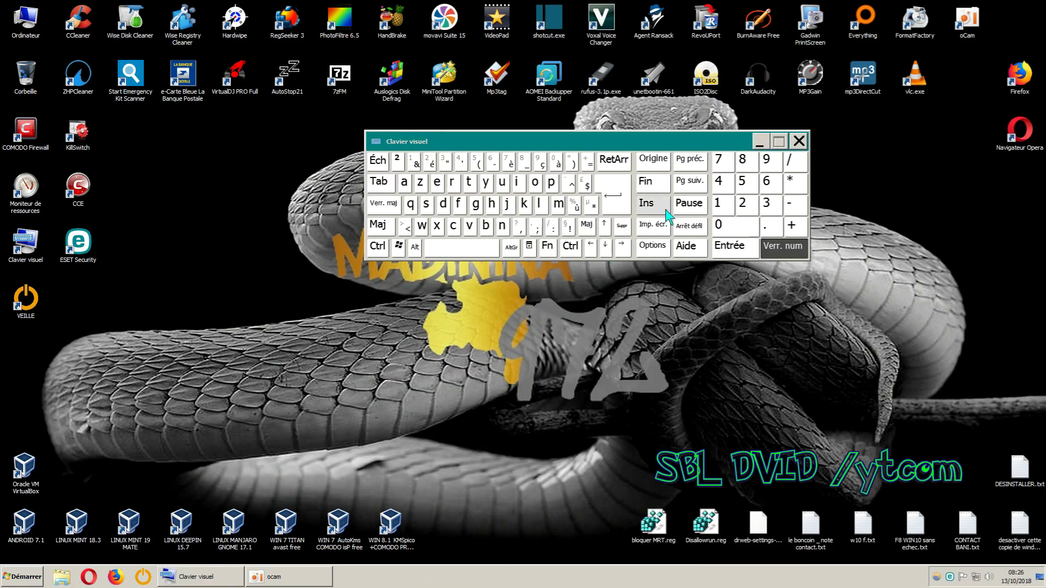
left_click_drag(685, 145, 624, 131)
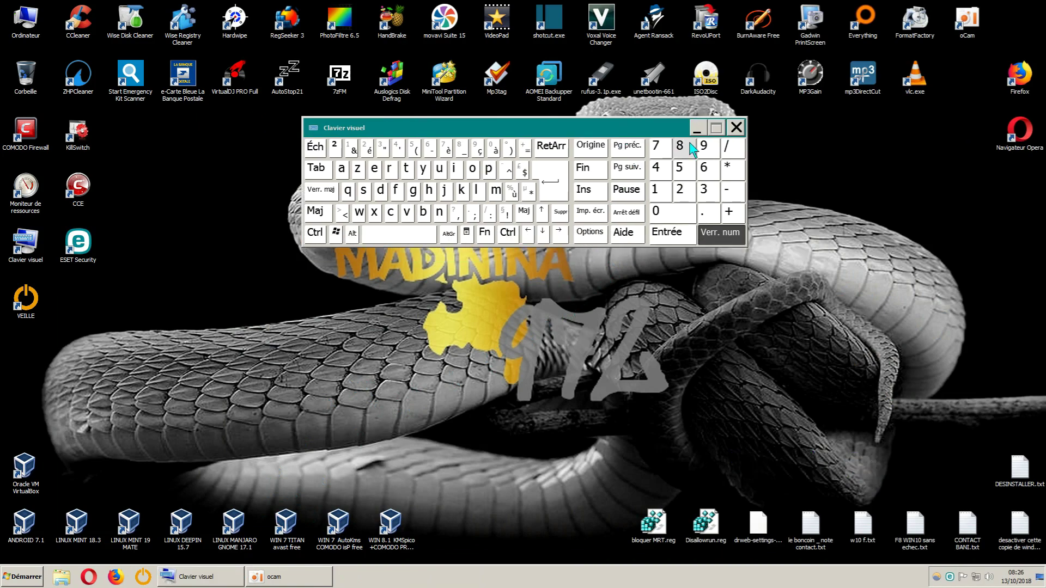
left_click(697, 126)
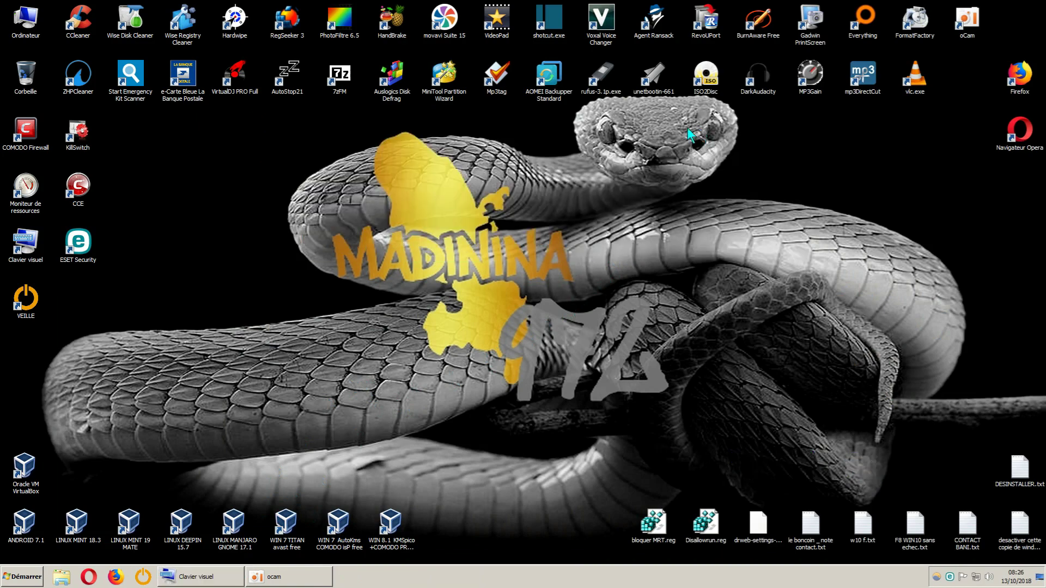
left_click(217, 576)
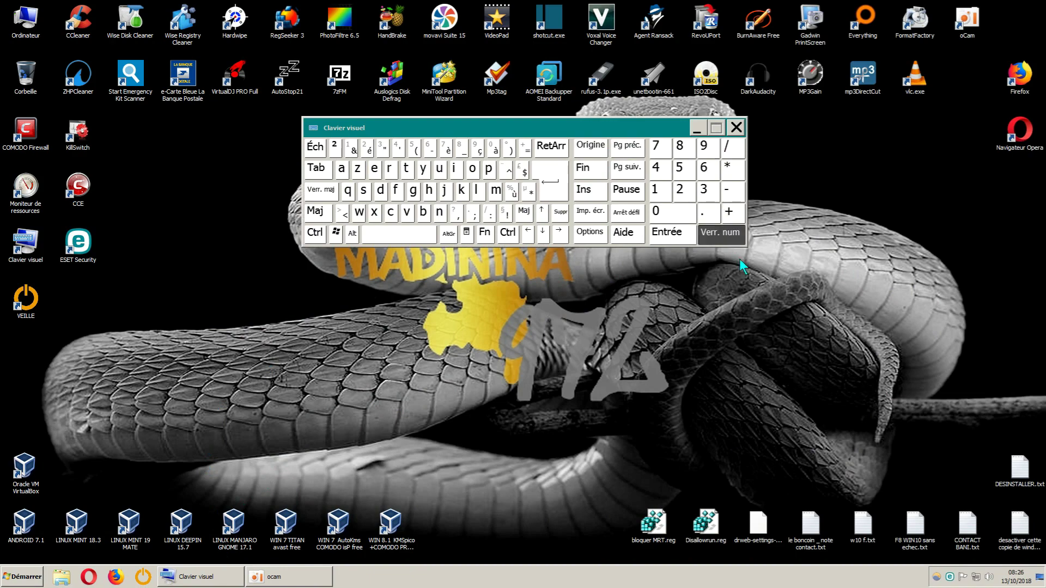
left_click_drag(746, 247, 726, 283)
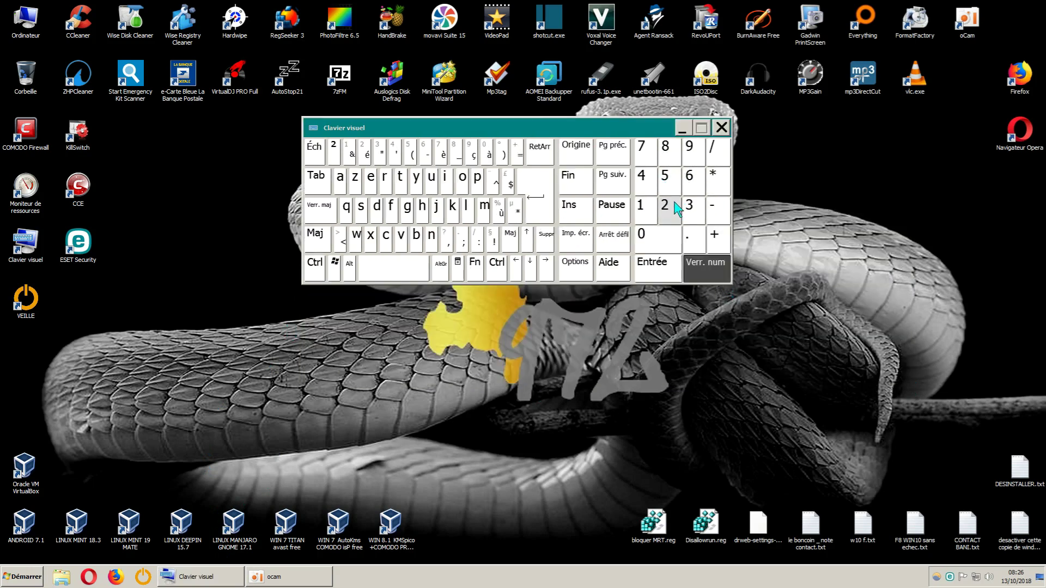
Step: Review the on-screen keyboard's options beside the keyboard and close them without changing any setting
left_click(580, 267)
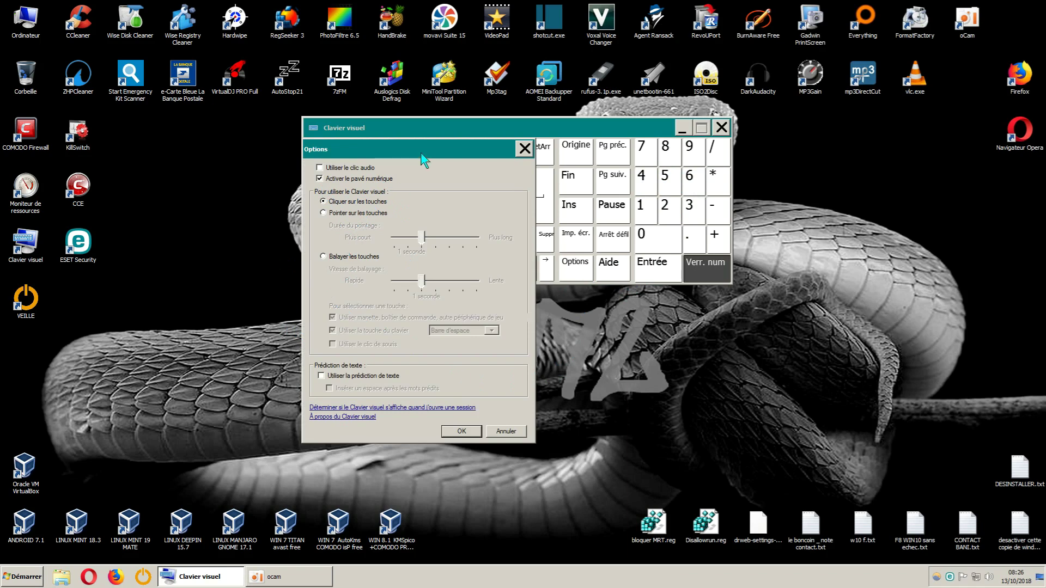
left_click_drag(421, 147, 303, 159)
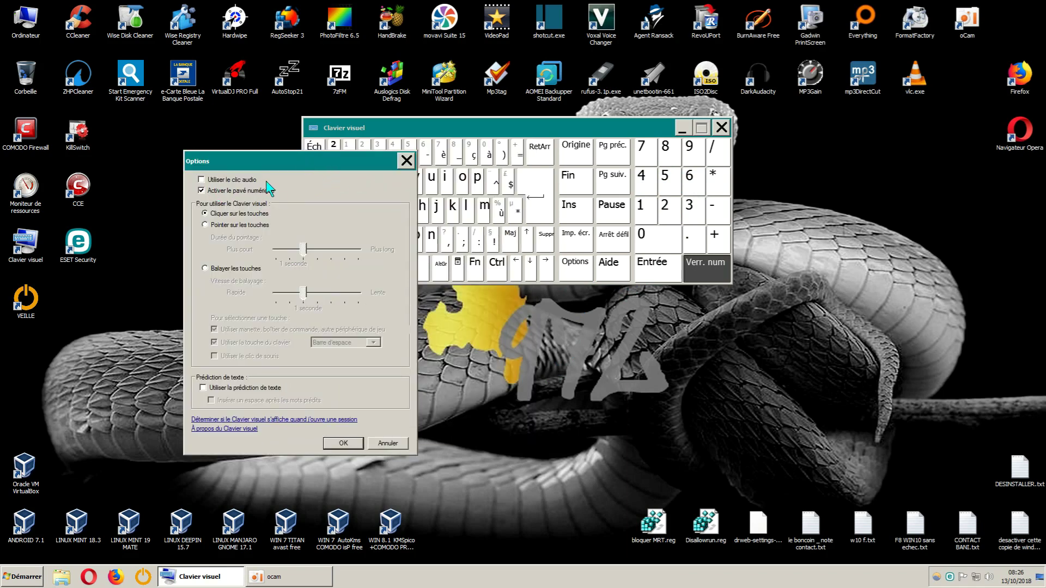
left_click(406, 161)
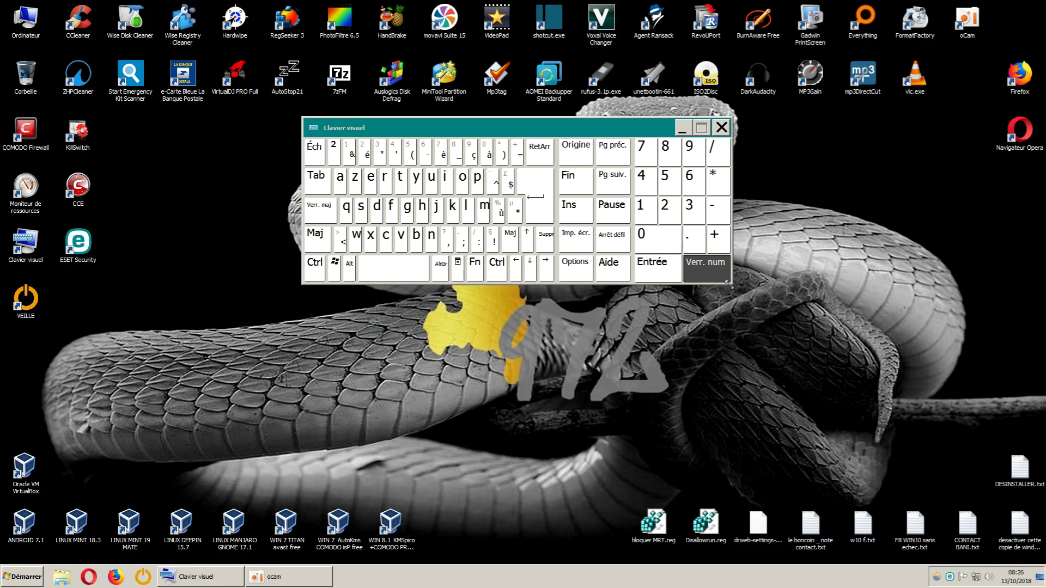
Step: Widen the on-screen keyboard slightly and, after another look at its options, close the keyboard
left_click_drag(732, 282, 768, 287)
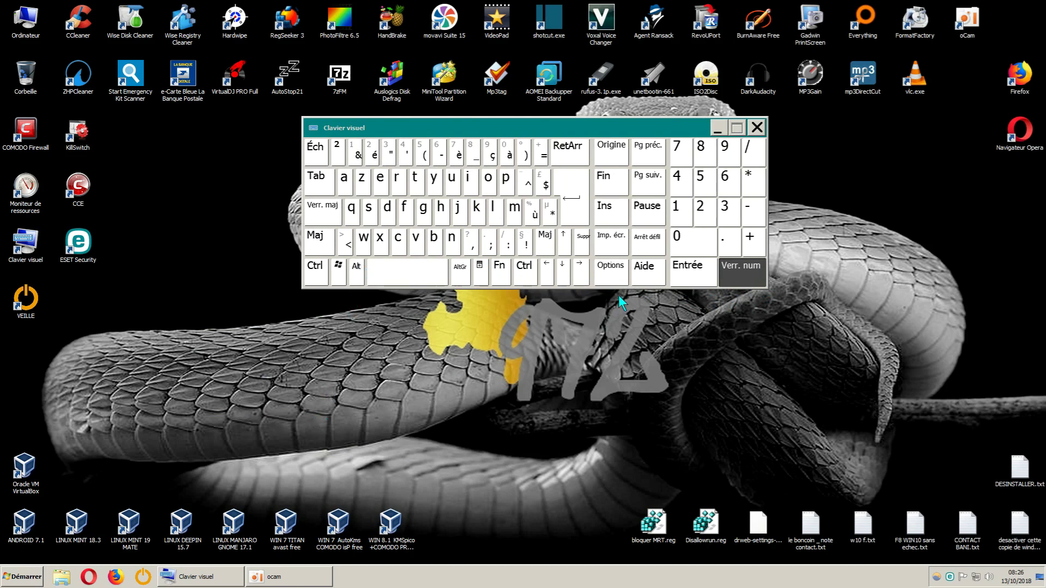
left_click(614, 274)
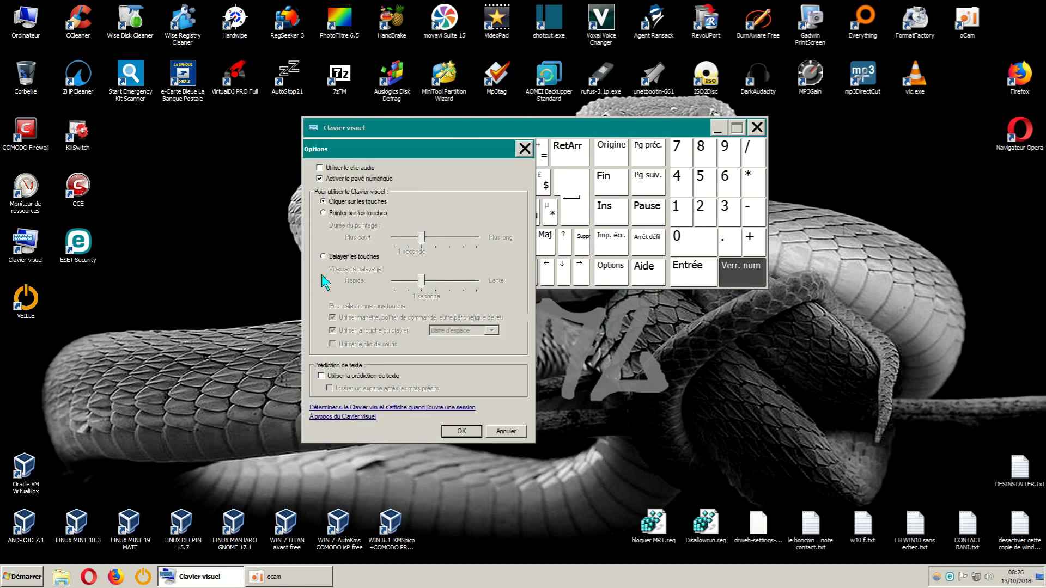
left_click(525, 150)
left_click(756, 128)
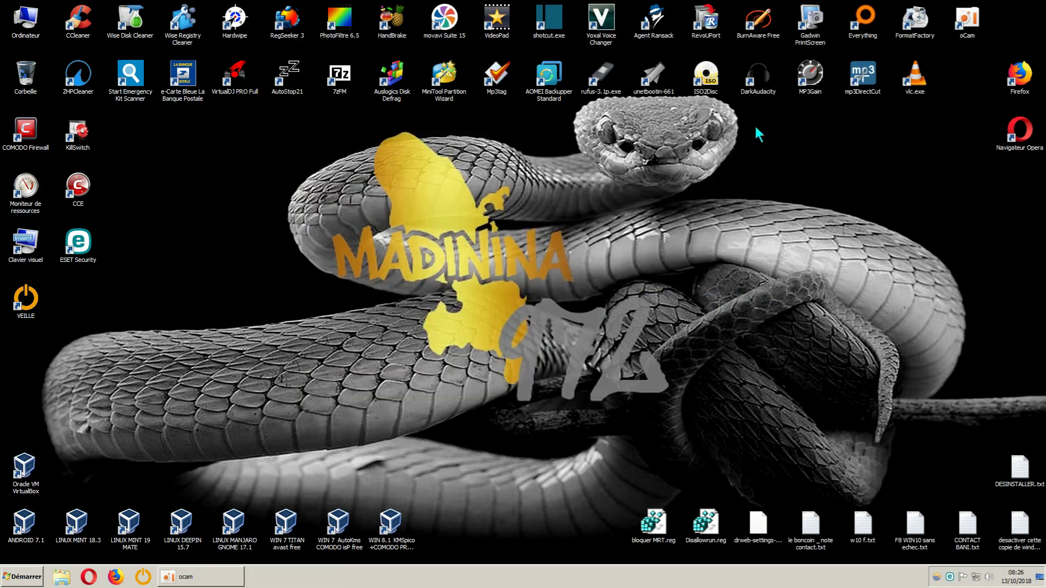